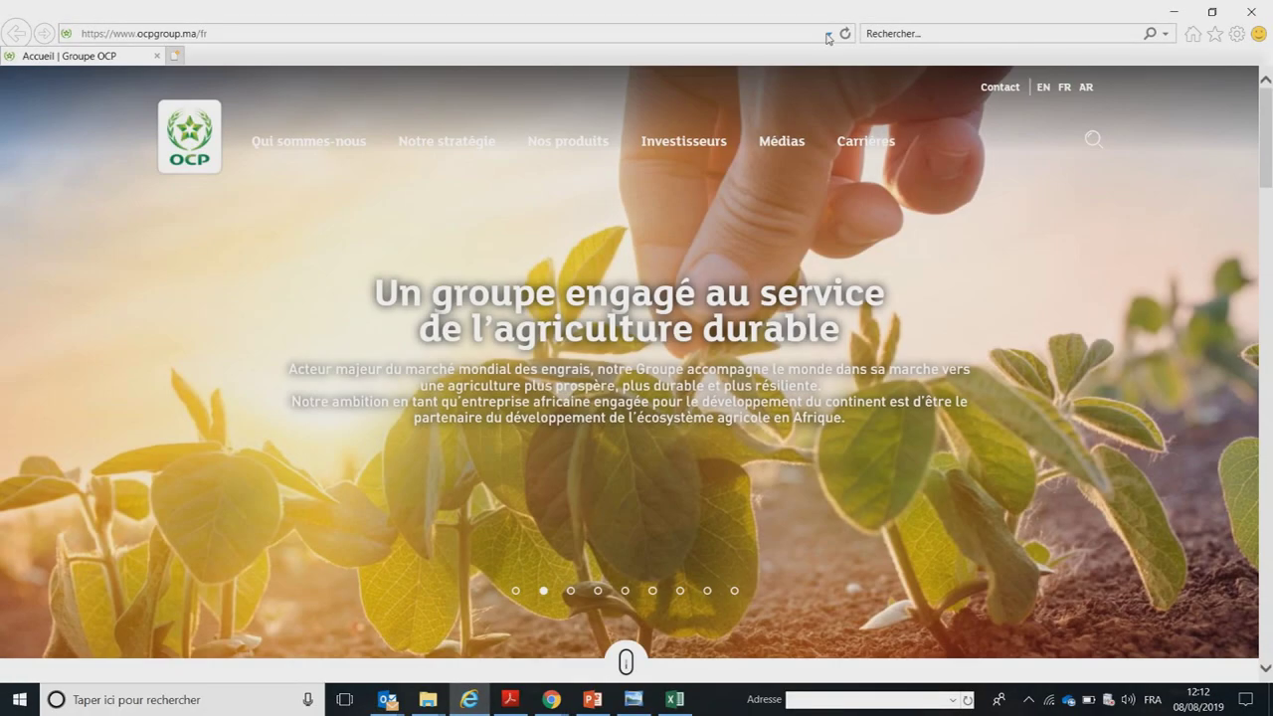
Step: Go to the OCP intranet and launch Oracle R12 from Mes applications in a new tab
{"action": "left_click", "coordinate": [829, 33]}
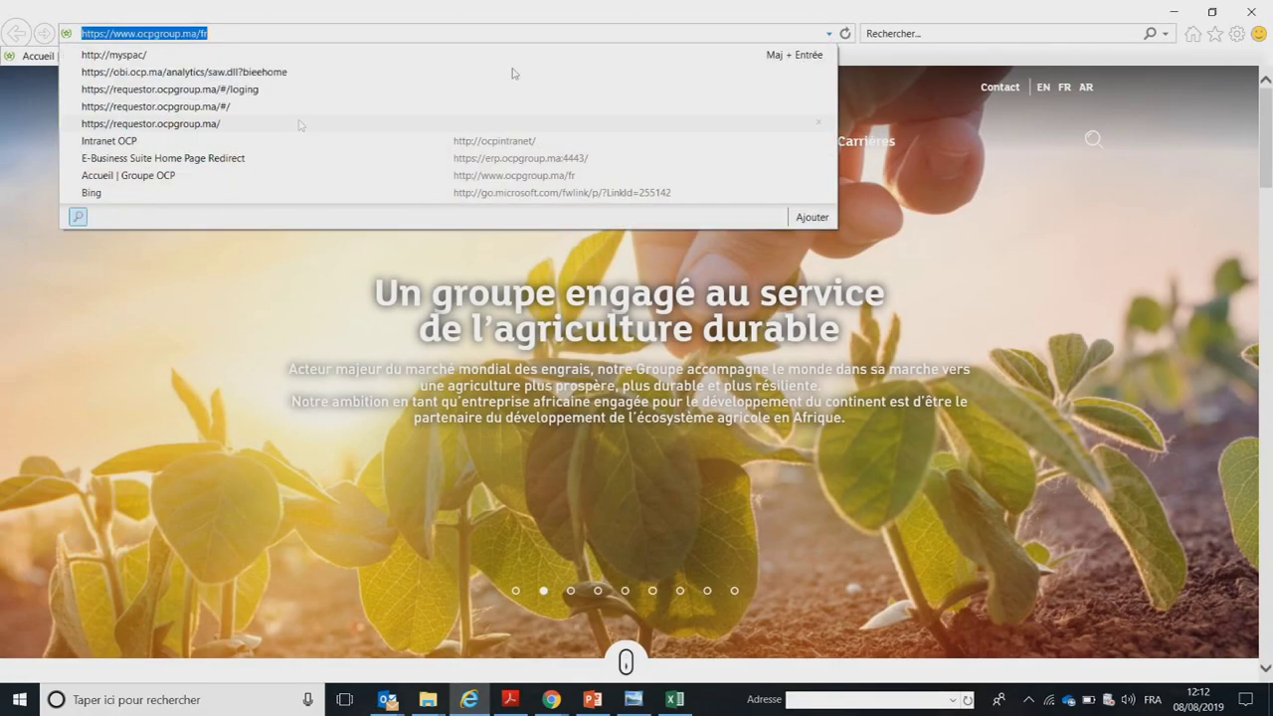
{"action": "left_click", "coordinate": [199, 141]}
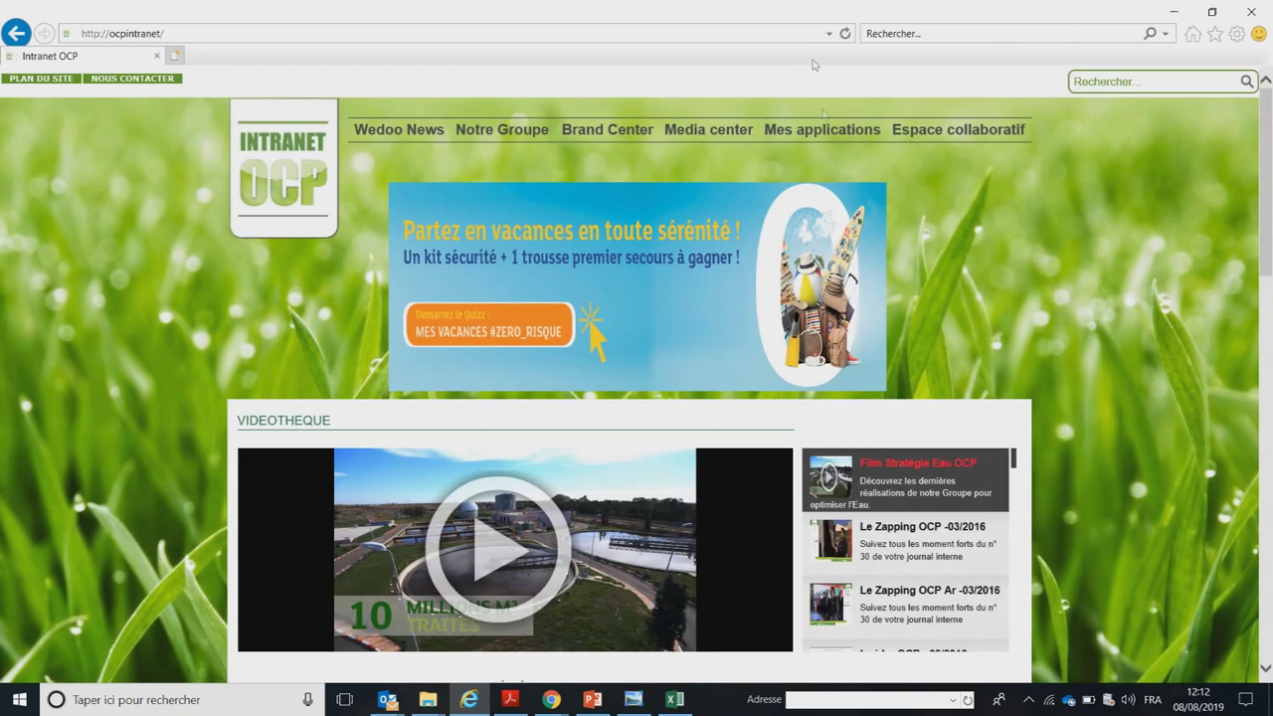
{"action": "mouse_move", "coordinate": [814, 137]}
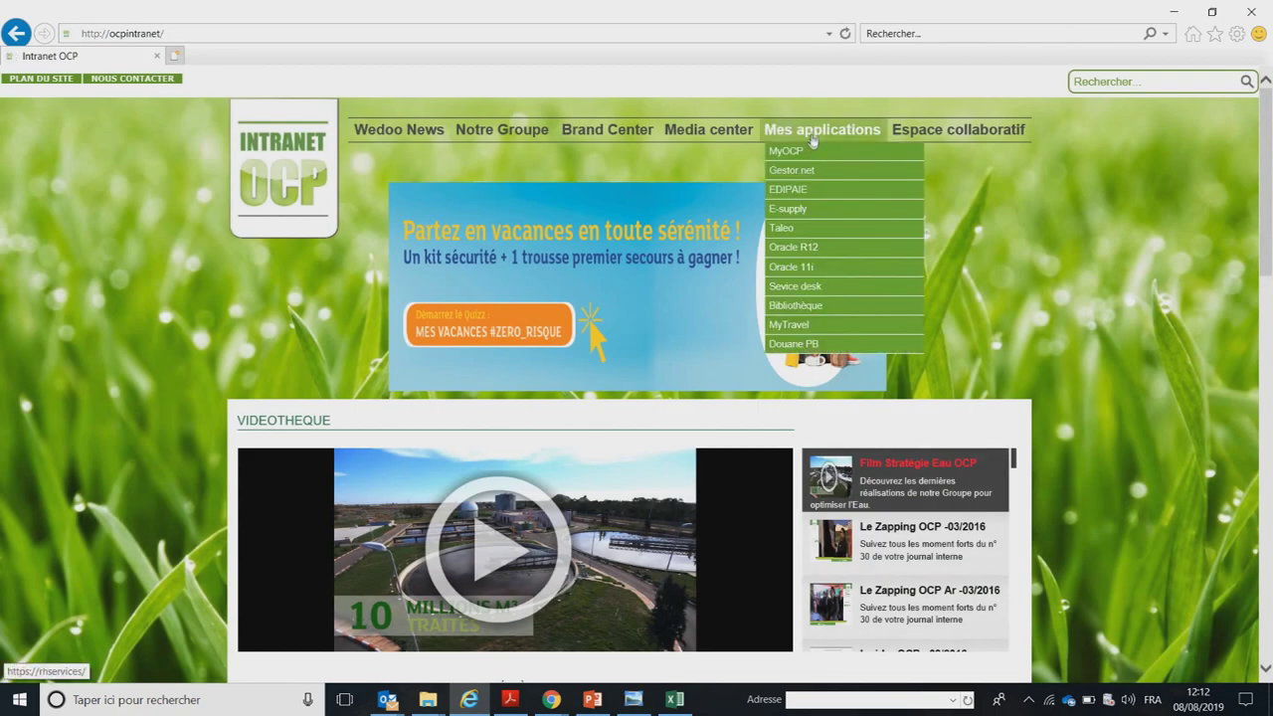
{"action": "left_click", "coordinate": [802, 248]}
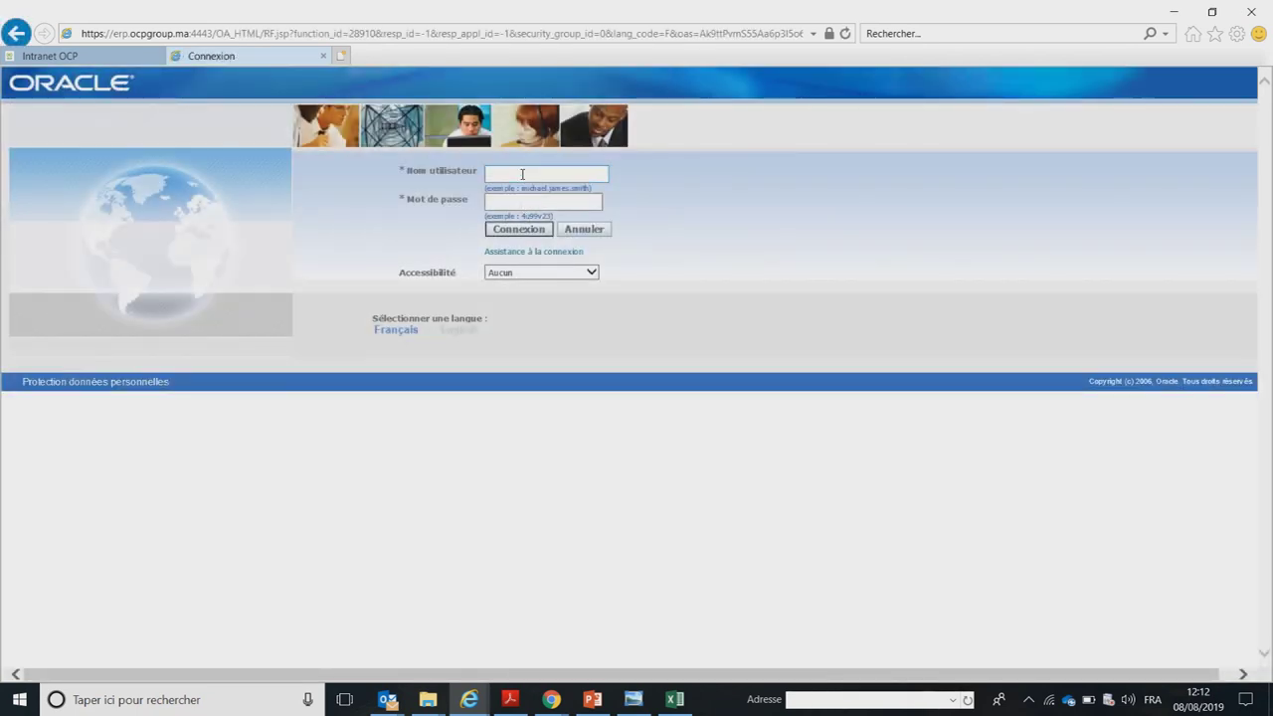
Step: Sign in to Oracle E-Business Suite using the saved username
{"action": "type", "text": "BAHH"}
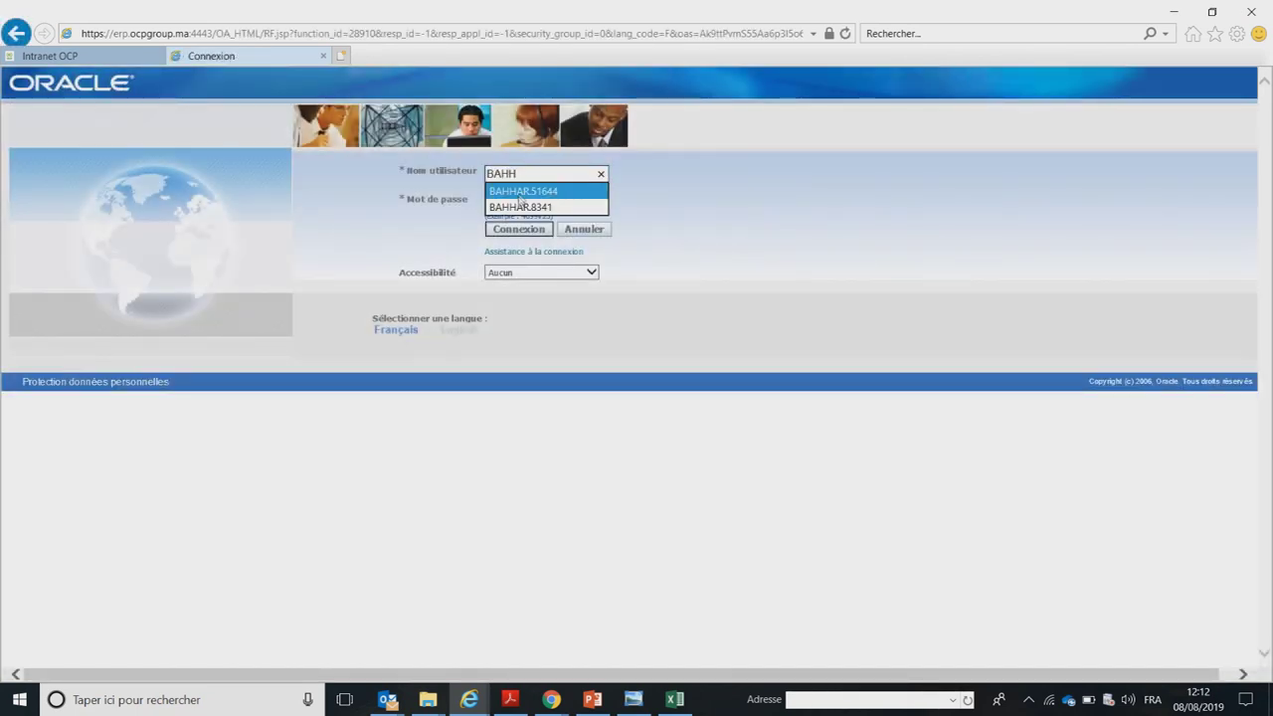
{"action": "left_click", "coordinate": [518, 209]}
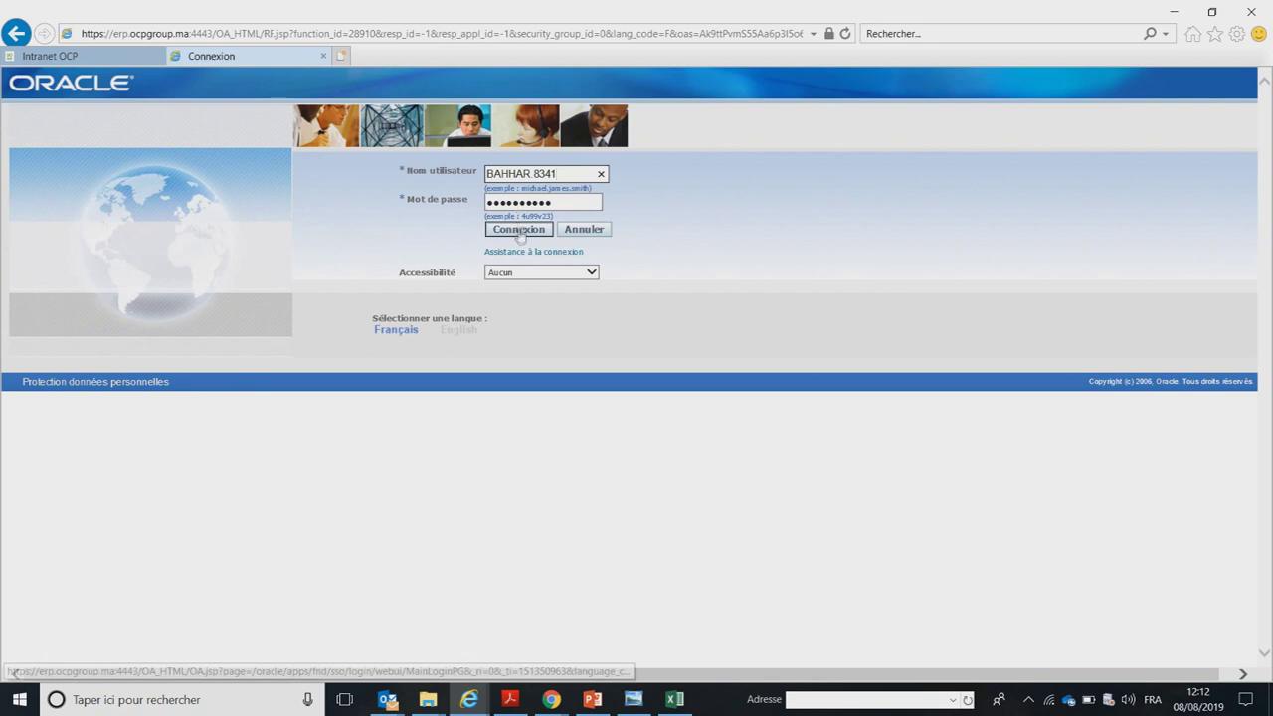
{"action": "left_click", "coordinate": [519, 235]}
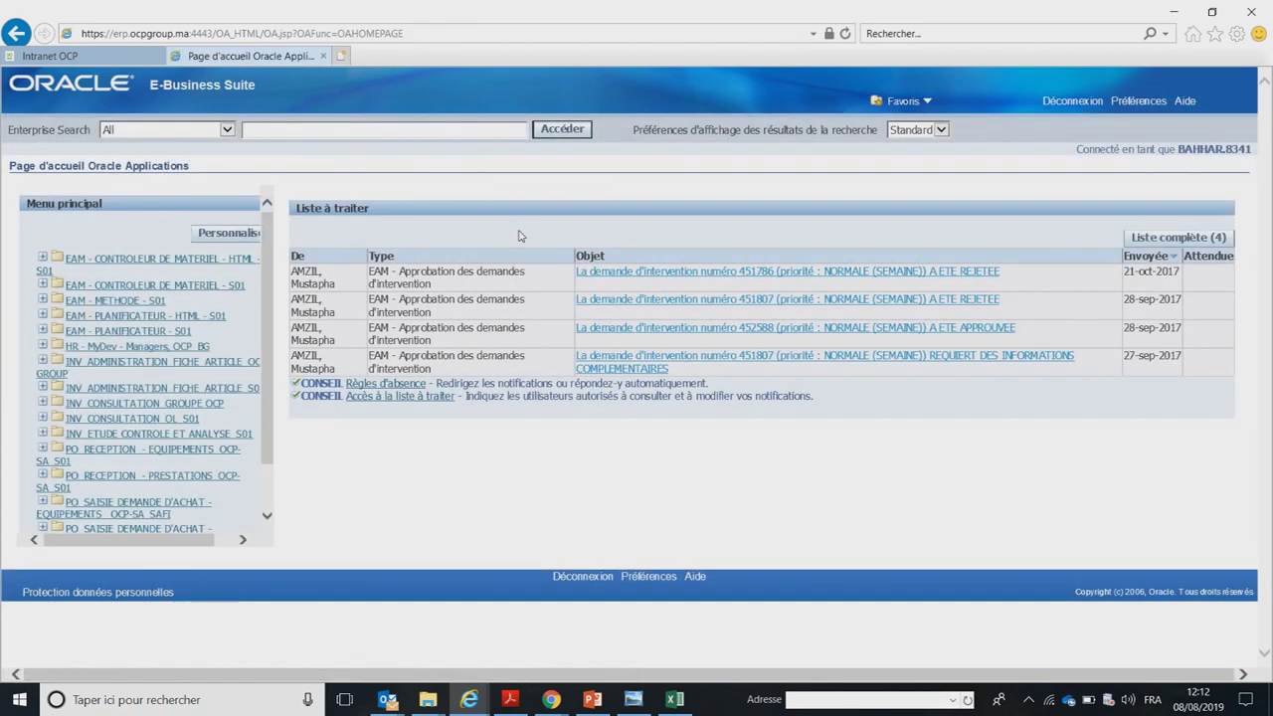
Step: Open EAM - PLANIFICATEUR - HTML - S01 > Équipement and show the Demandes d'intervention search page
{"action": "left_click", "coordinate": [84, 316]}
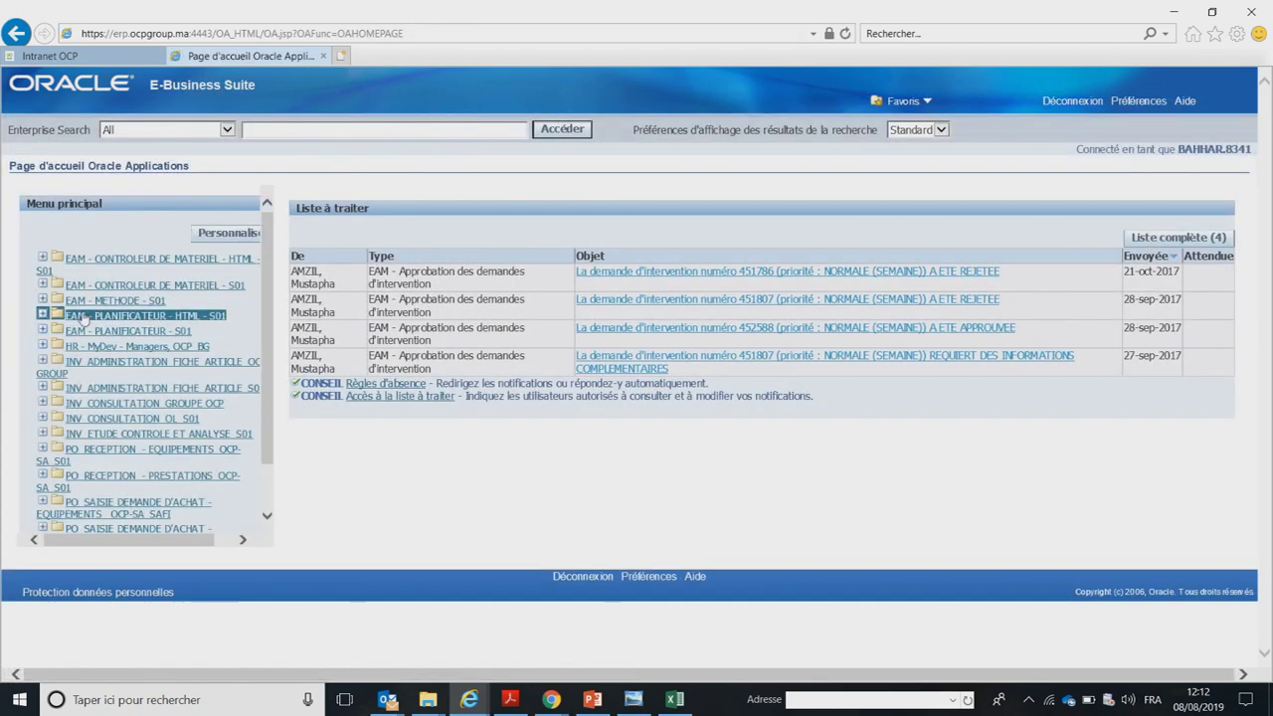
{"action": "left_click", "coordinate": [113, 335]}
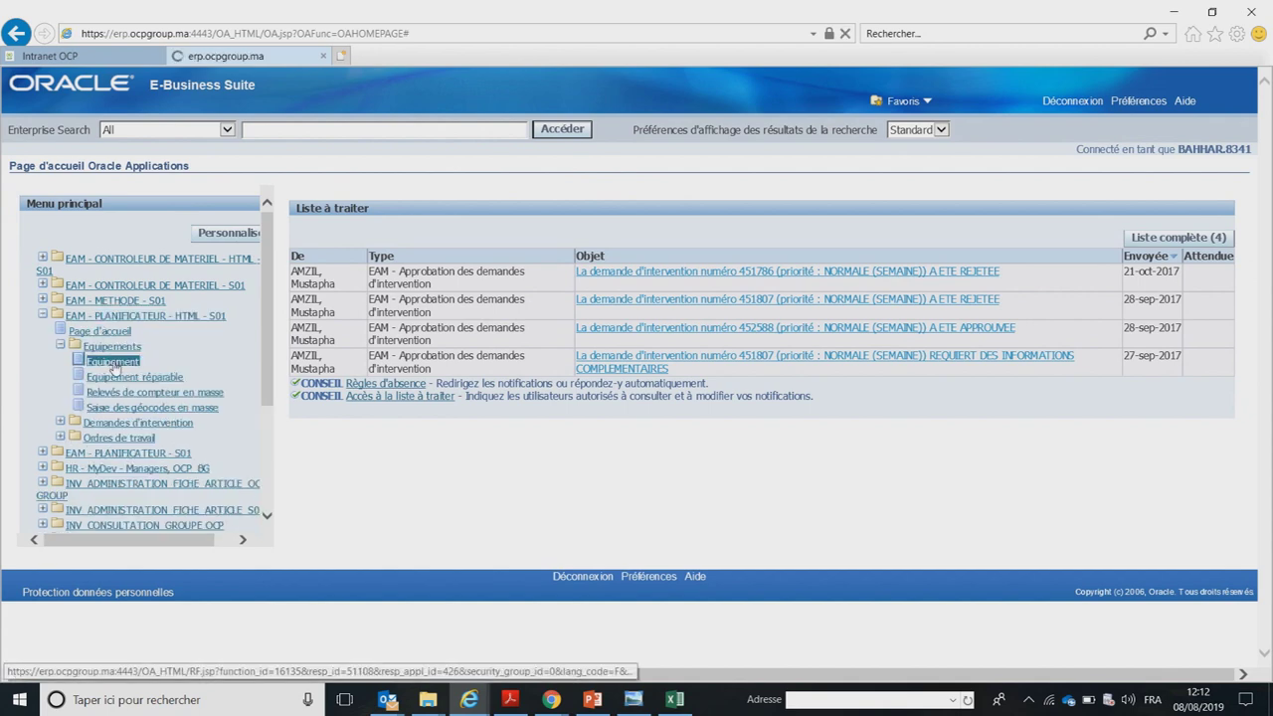
{"action": "left_click", "coordinate": [113, 360]}
{"action": "left_click", "coordinate": [199, 130]}
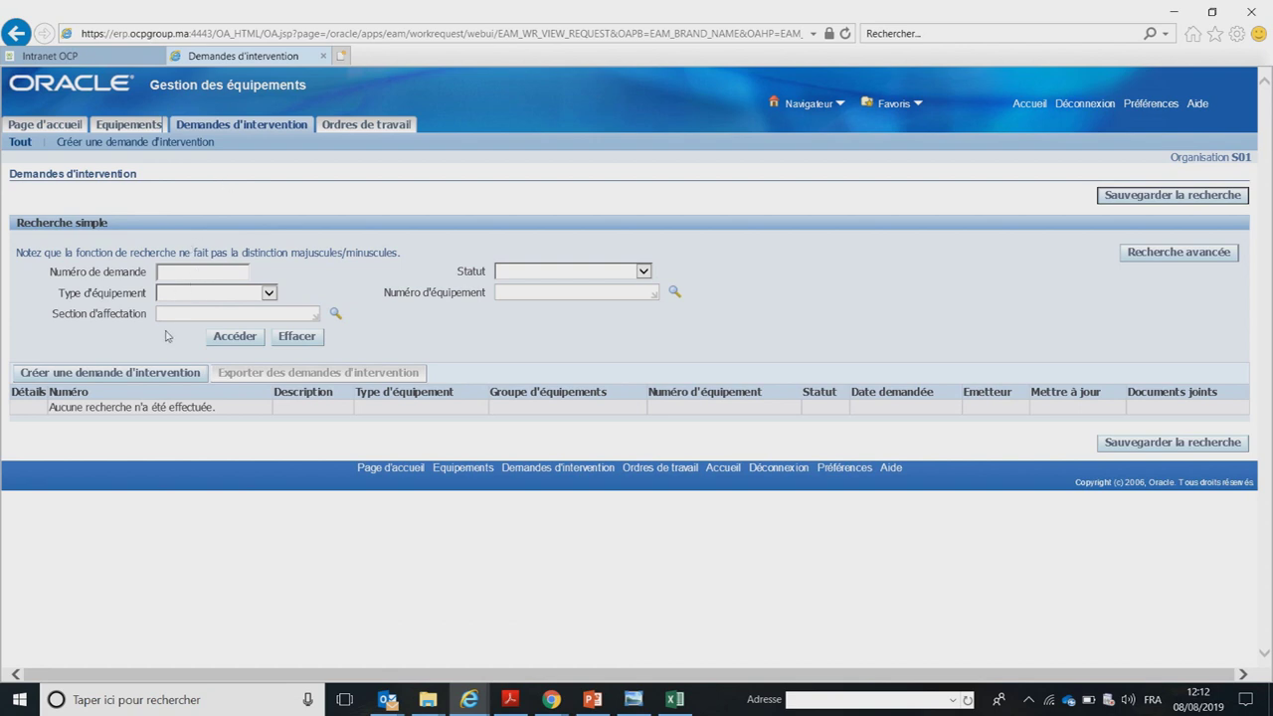
Step: Create a new work request for equipment S-PC-9-2201CD, which auto-fills section S-MC-MMPI
{"action": "left_click", "coordinate": [154, 372]}
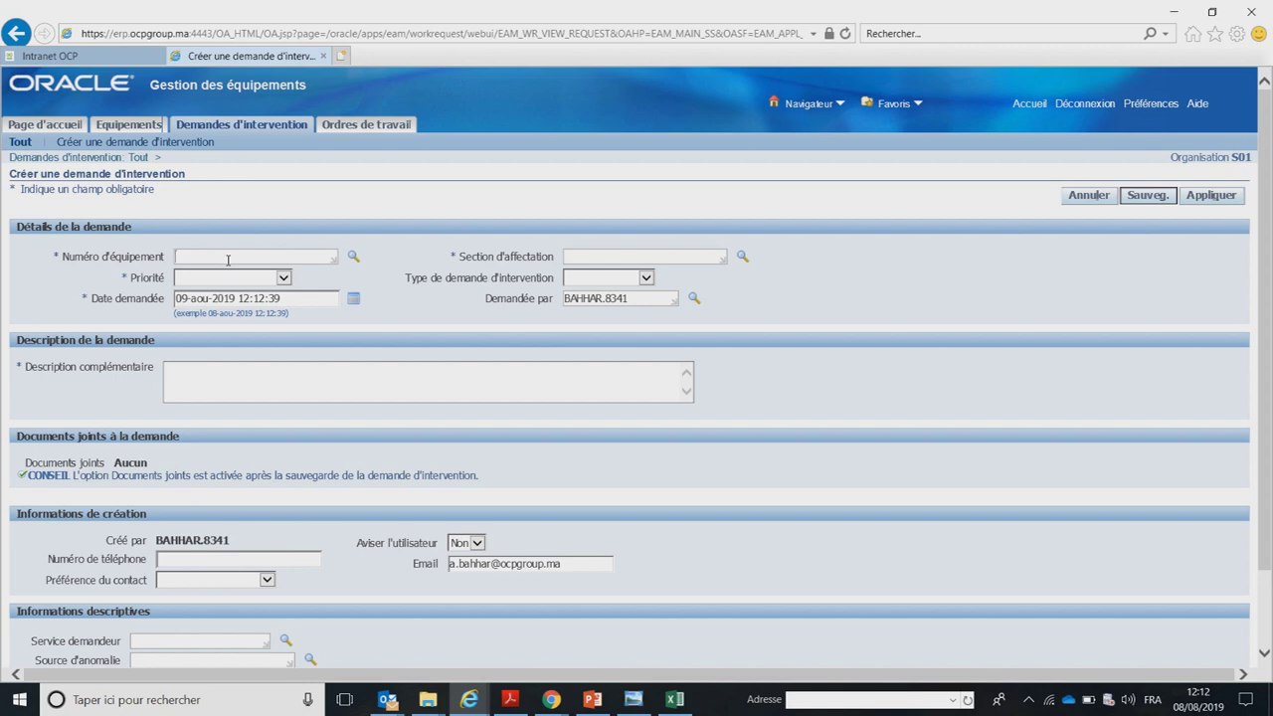
{"action": "type", "text": "S-PC-9-2201CD"}
{"action": "left_click", "coordinate": [351, 258]}
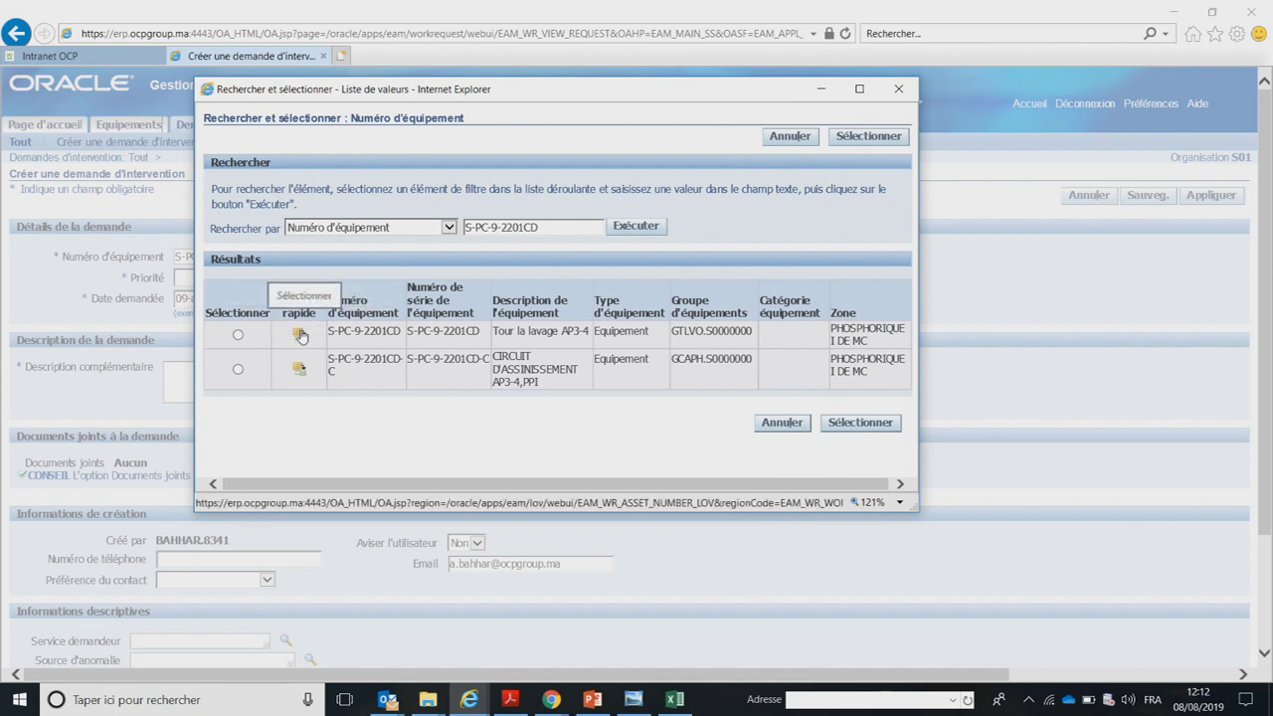
{"action": "left_click", "coordinate": [300, 335]}
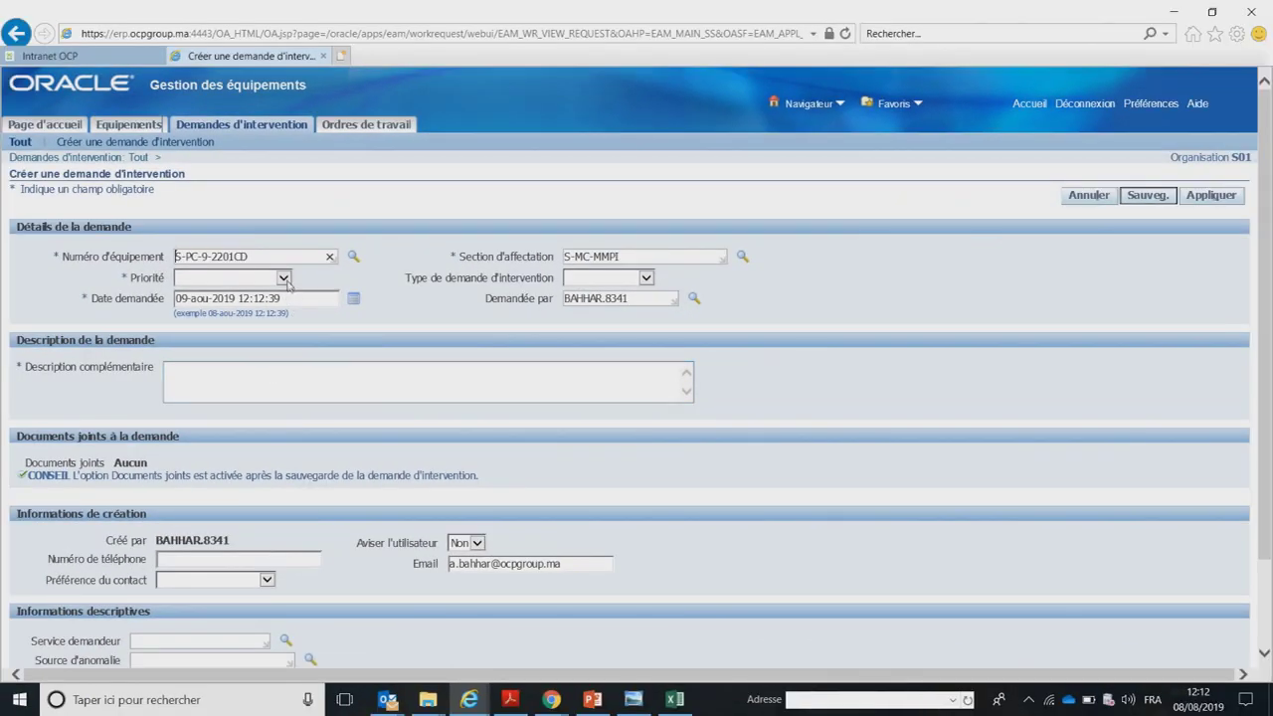
{"action": "left_click", "coordinate": [284, 278]}
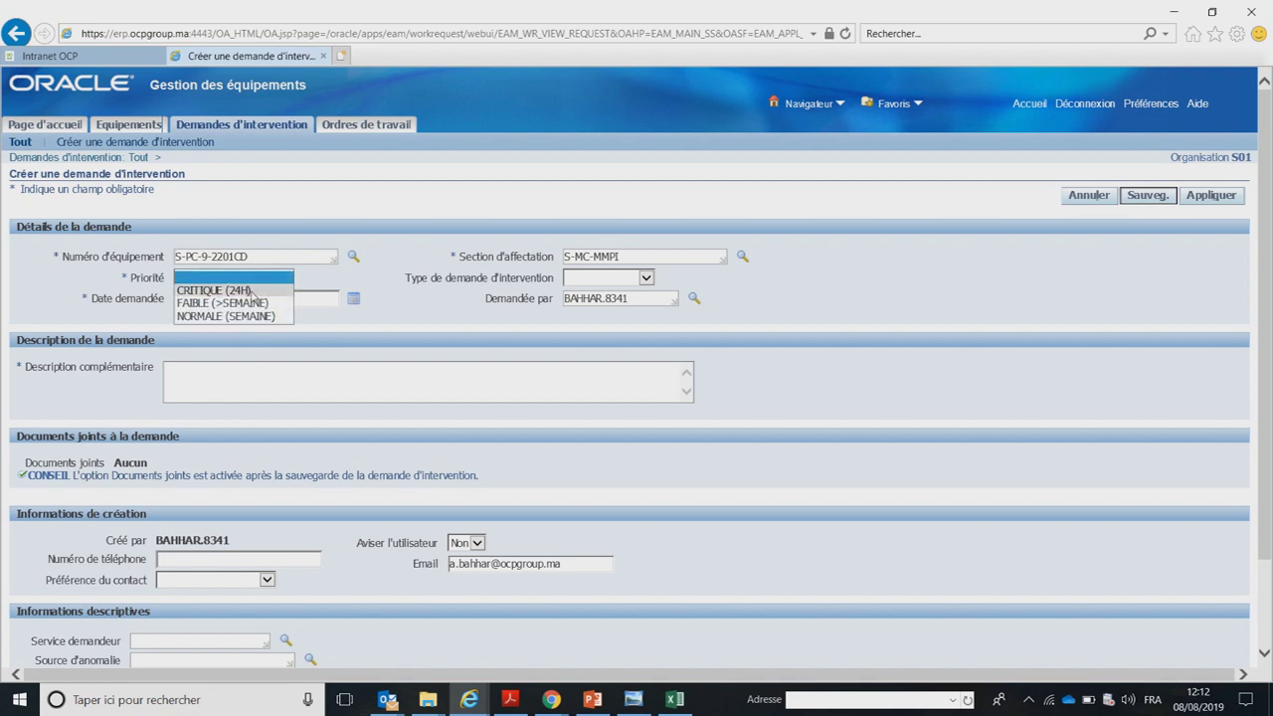
Step: Set priority CRITIQUE (24H), type INSPECTION, and describe the DN 80 compensator degradation on the washing tower
{"action": "left_click", "coordinate": [228, 290]}
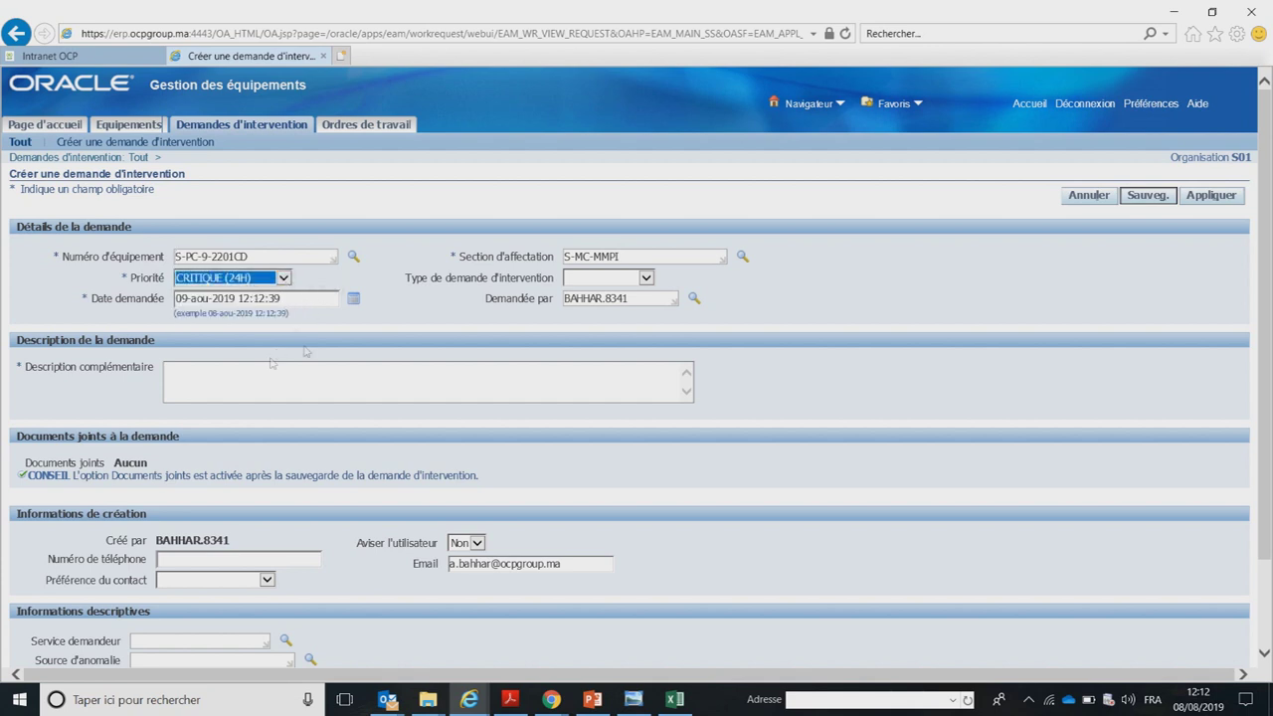
{"action": "left_click", "coordinate": [646, 280]}
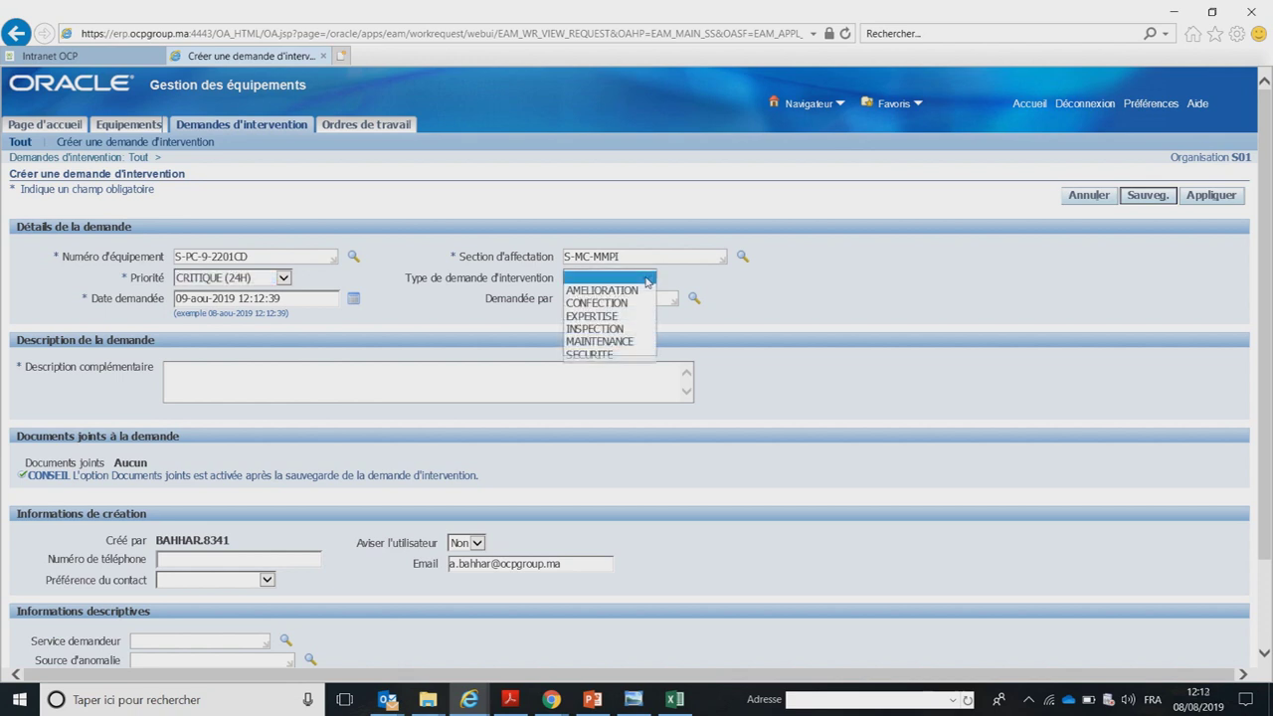
{"action": "left_click", "coordinate": [582, 330]}
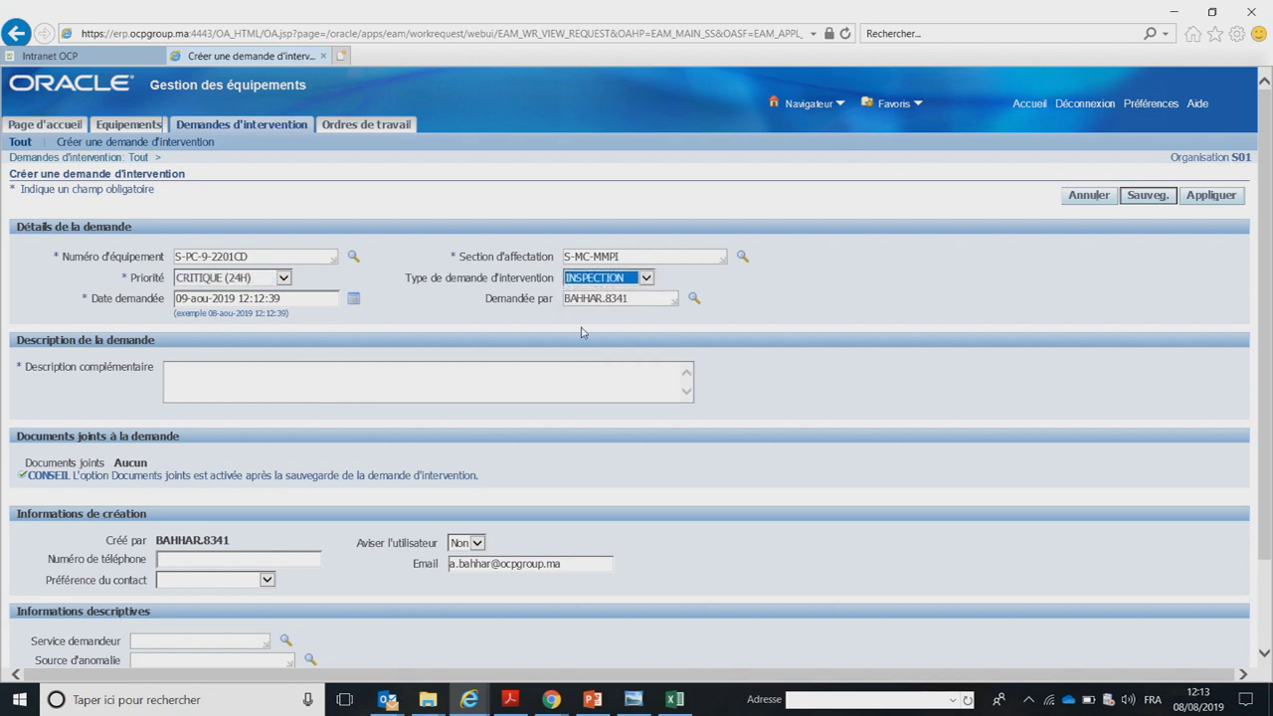
{"action": "left_click", "coordinate": [309, 369]}
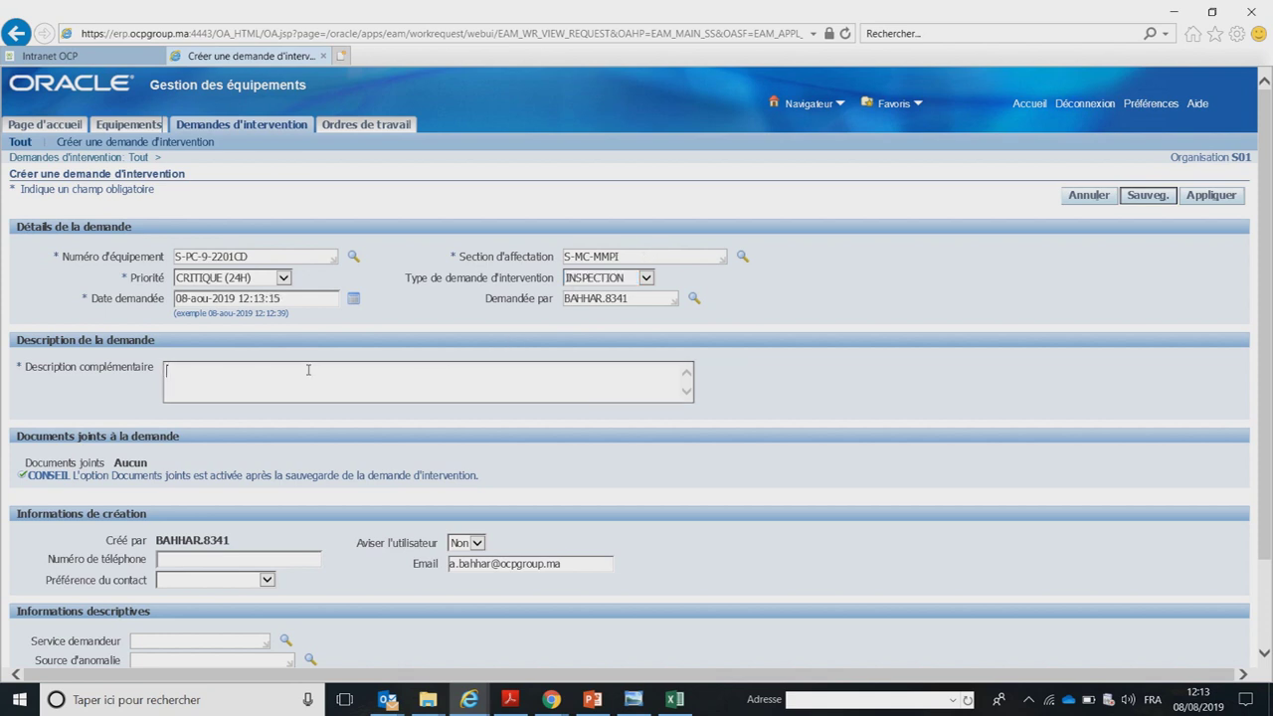
{"action": "type", "text": "Dégradation du compensateur DN 80 du circuit d'eau de tour de lavage de l'unité AP3/4"}
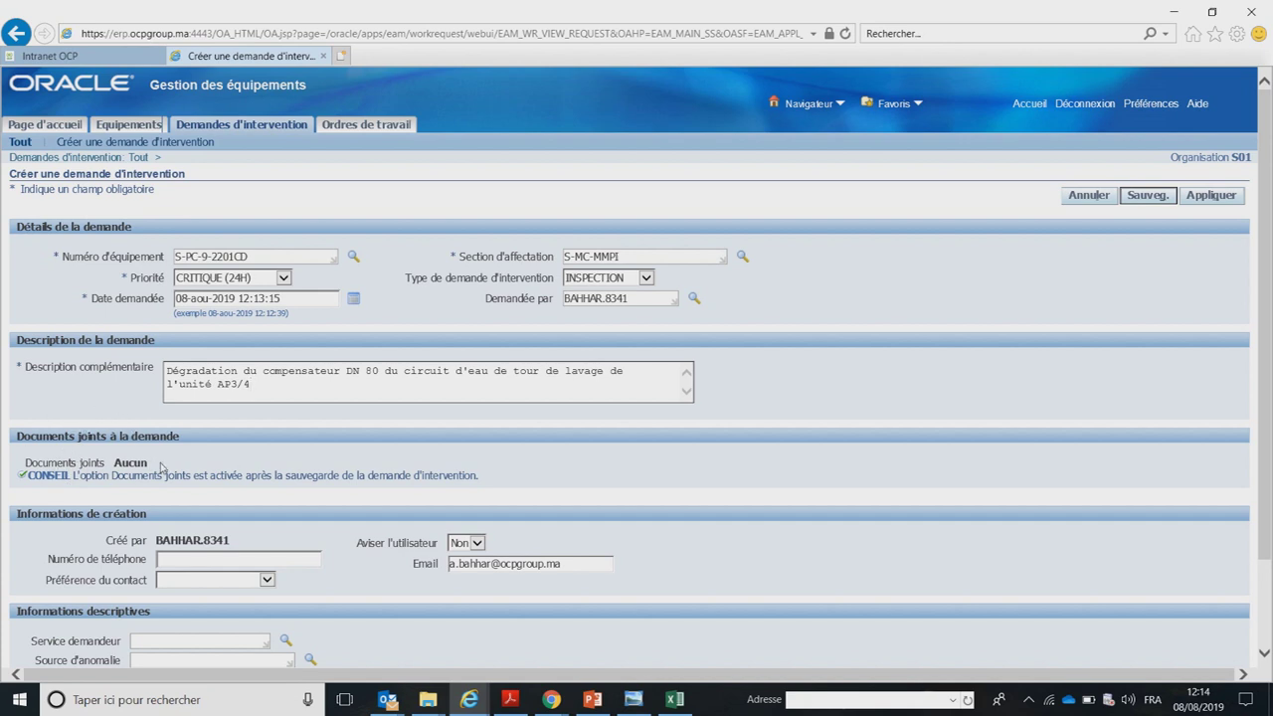
Step: Enter the contact phone number and set contact preference to Numéro de téléphone
{"action": "left_click", "coordinate": [212, 562]}
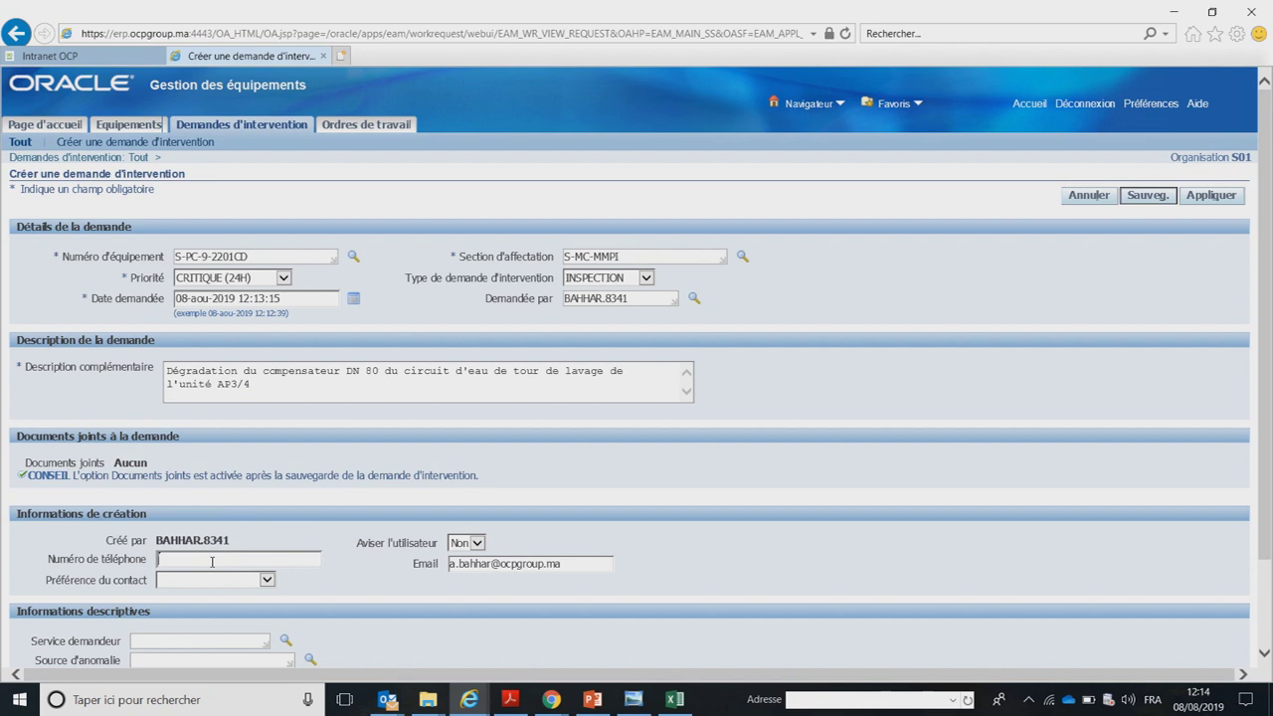
{"action": "scroll", "coordinate": [213, 497], "scroll_direction": "down", "scroll_amount": 1}
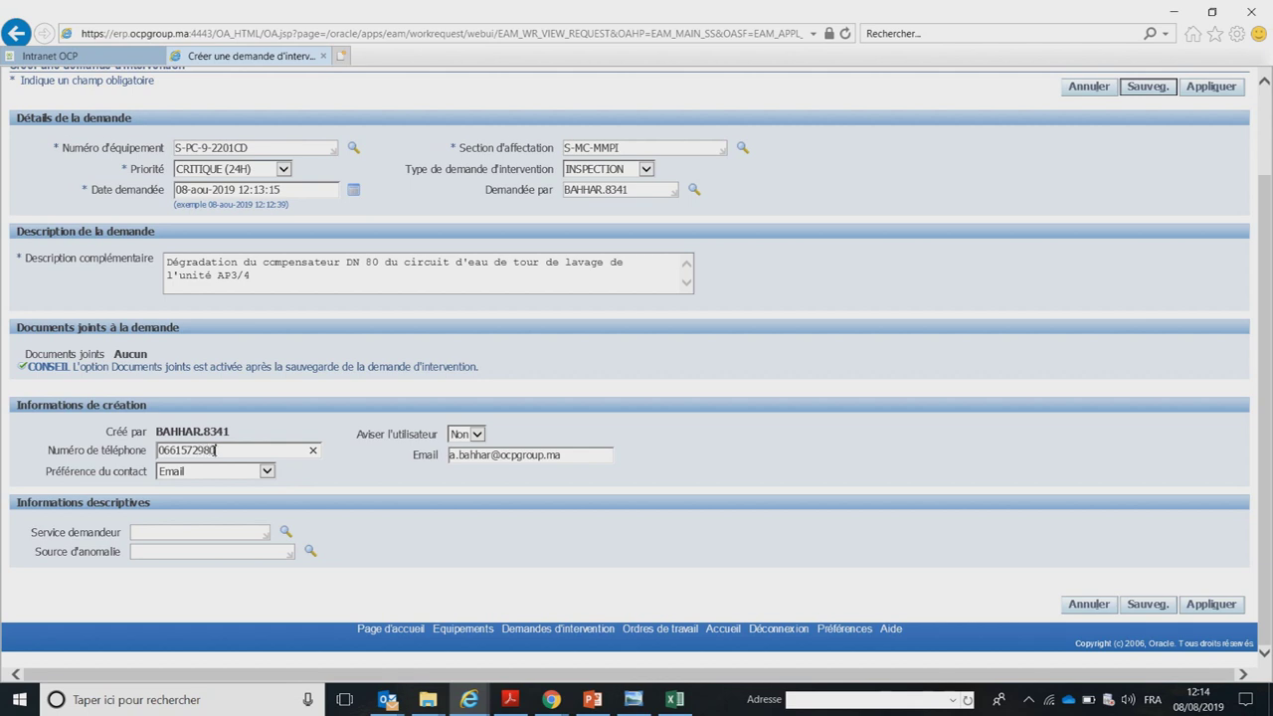
{"action": "left_click", "coordinate": [267, 472]}
{"action": "left_click", "coordinate": [203, 488]}
{"action": "left_click", "coordinate": [229, 531]}
{"action": "type", "text": "%"}
{"action": "left_click", "coordinate": [284, 532]}
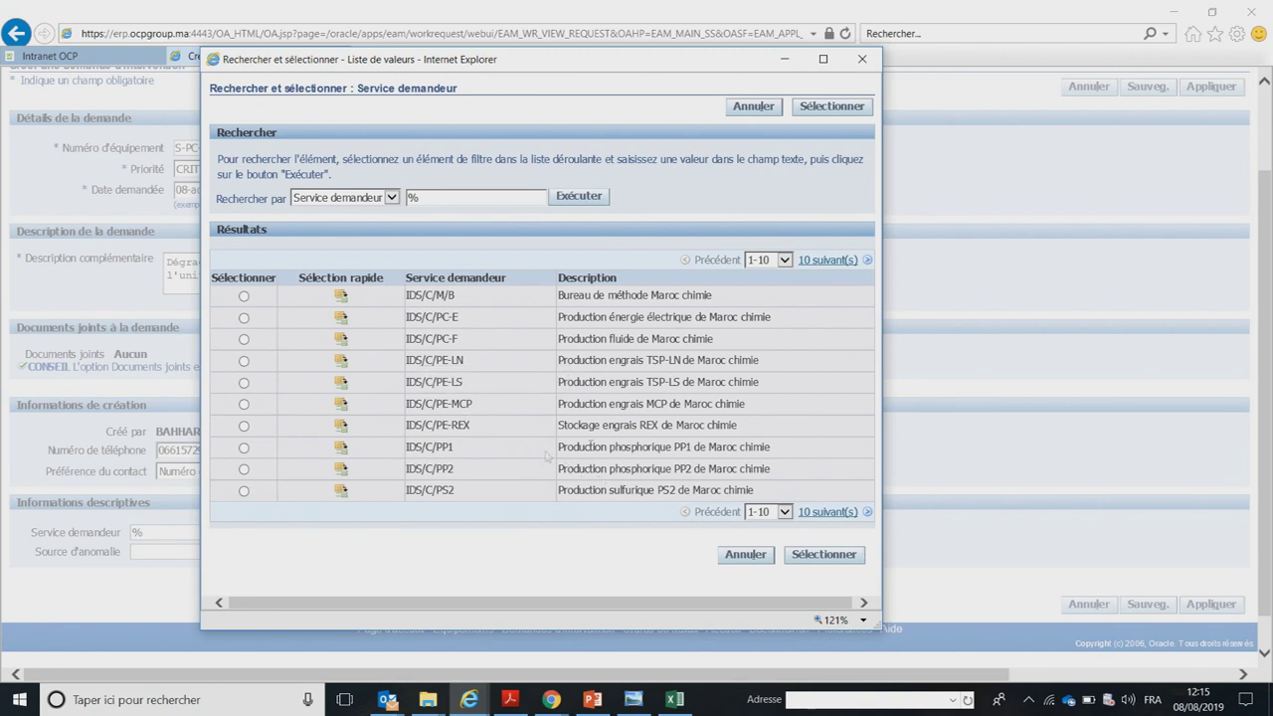
Step: Set service IDS/C/PP1 and anomaly source Rondier maintenance, then save request 919445
{"action": "left_click", "coordinate": [340, 448]}
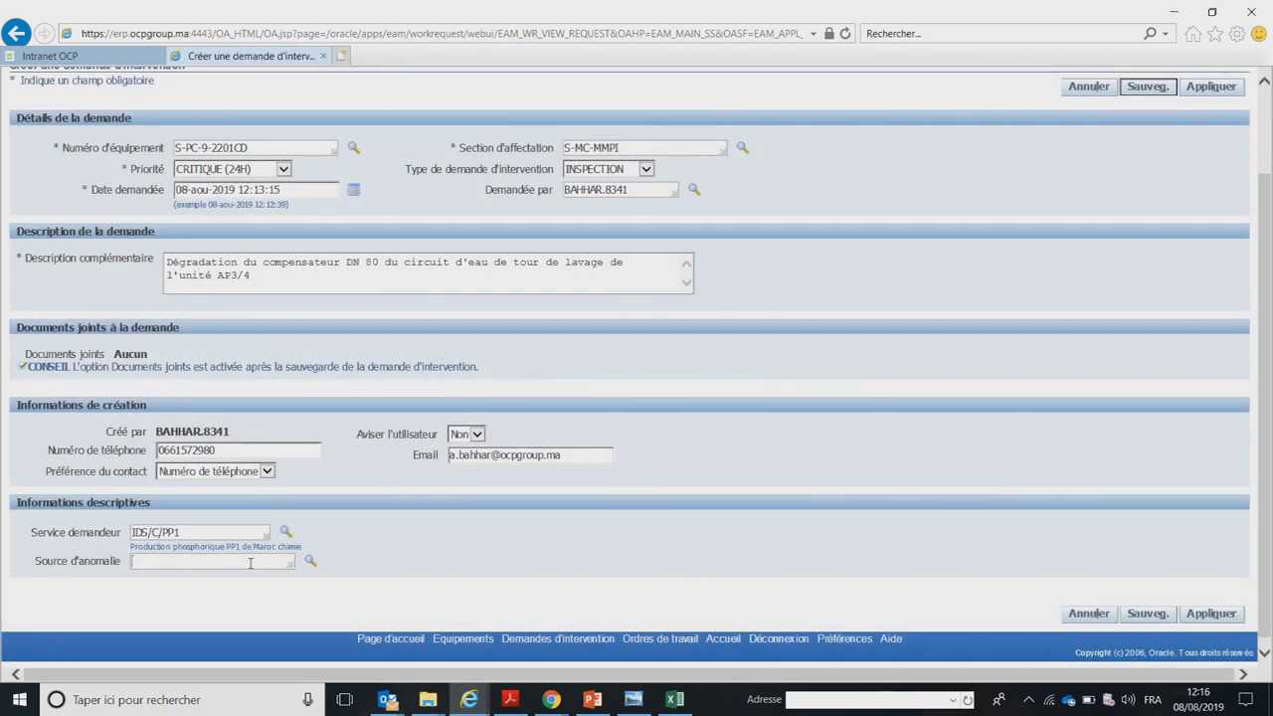
{"action": "left_click", "coordinate": [309, 563]}
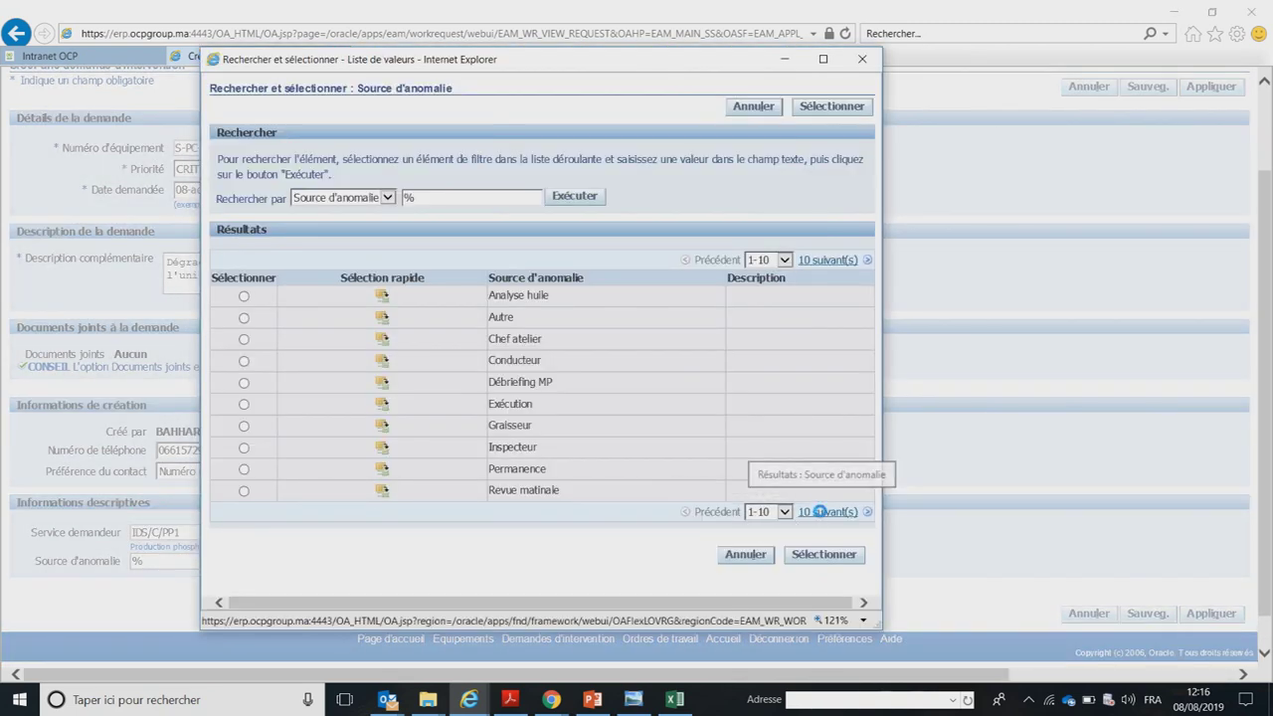
{"action": "left_click", "coordinate": [826, 511]}
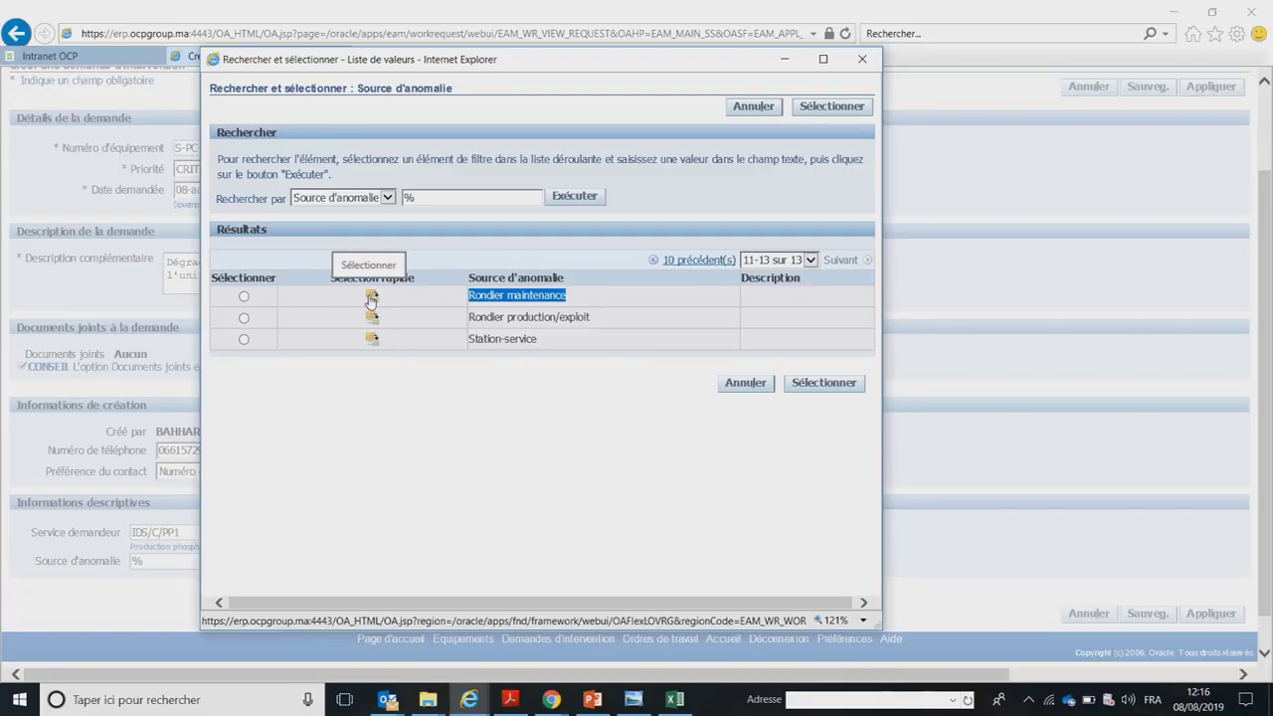
{"action": "left_click", "coordinate": [368, 295]}
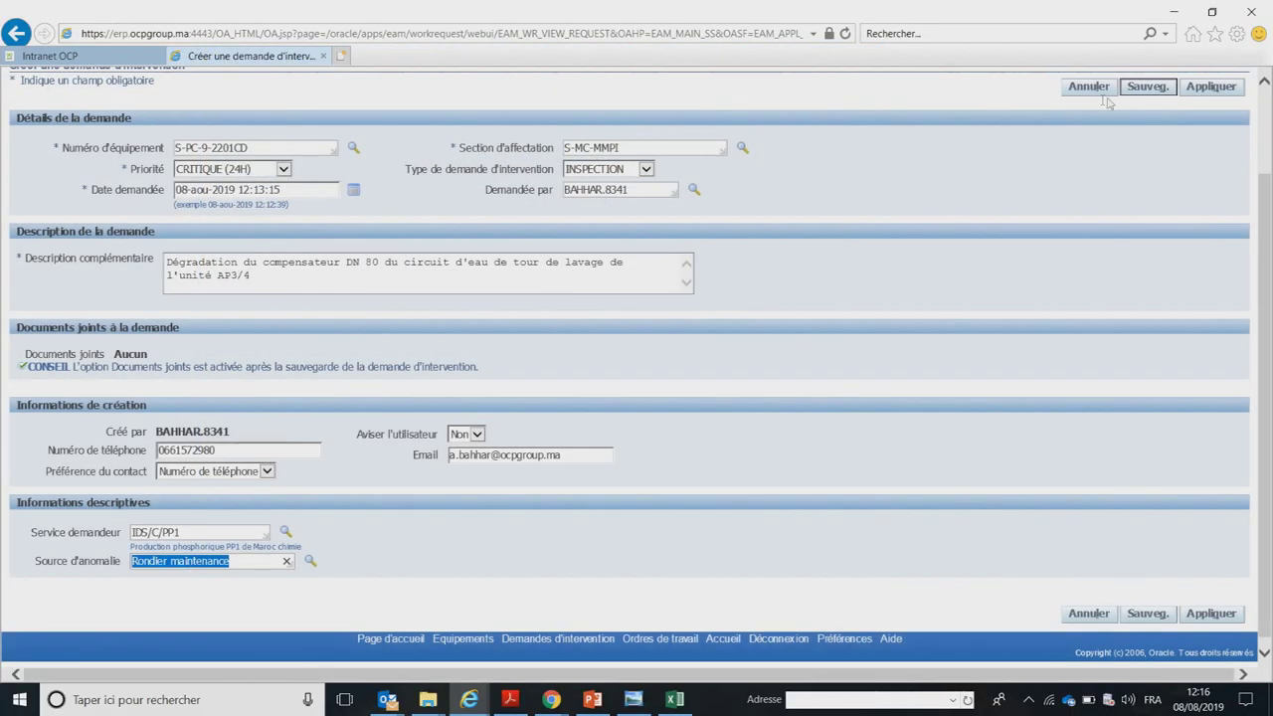
{"action": "left_click", "coordinate": [1147, 87]}
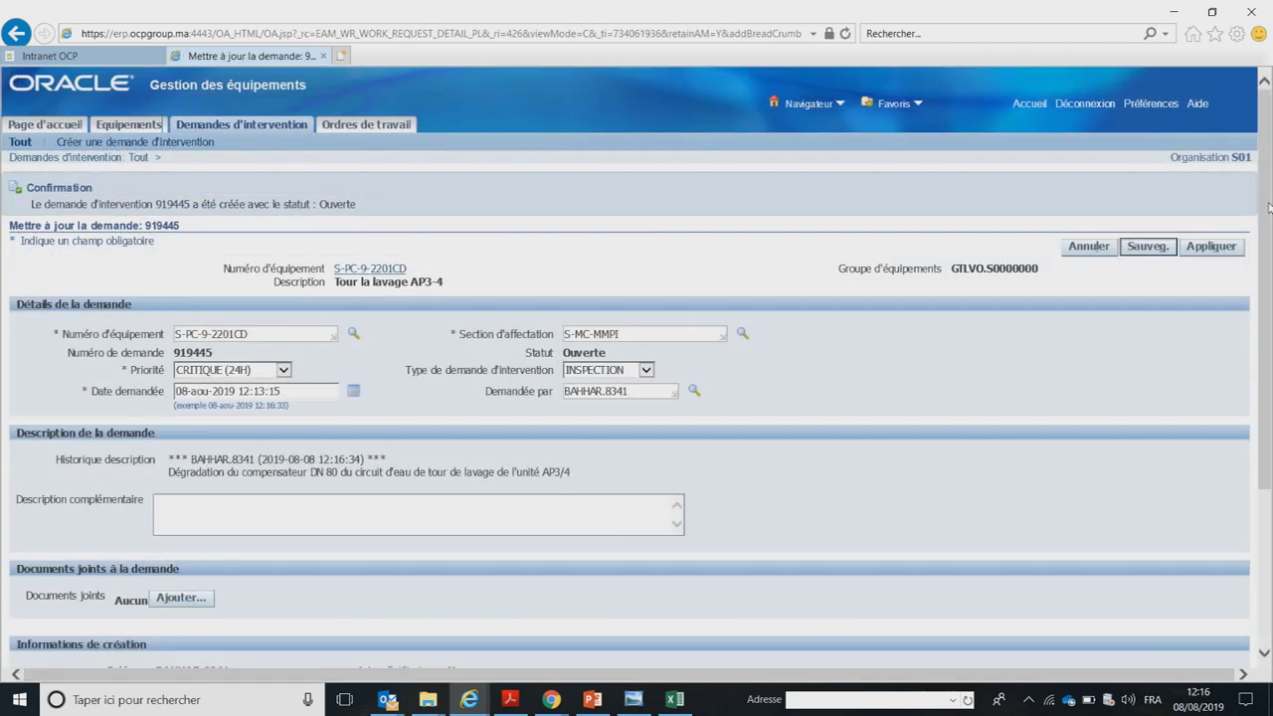
Step: Add an attachment described 'Dégradation du compensateur DN80 sur la tour de lavage de l'unité AP3/4' under work-request attachments
{"action": "left_click_drag", "start_coordinate": [1265, 231], "coordinate": [1266, 314]}
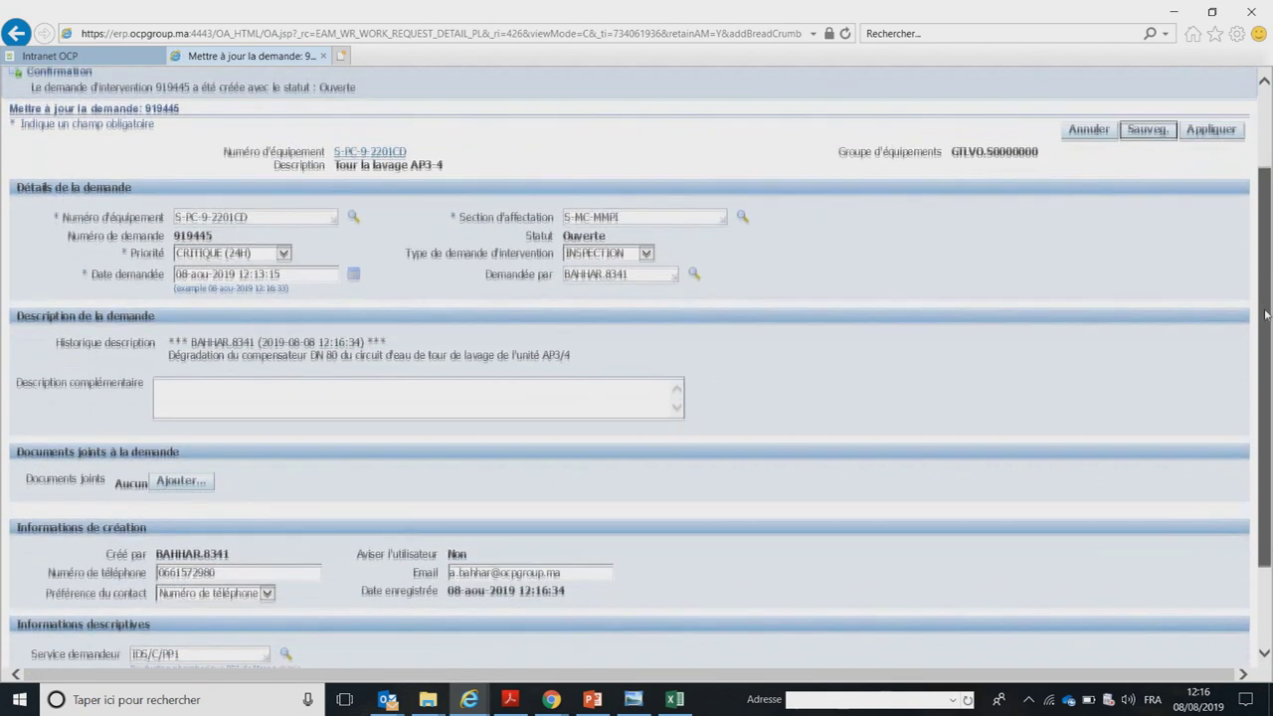
{"action": "left_click", "coordinate": [184, 478]}
{"action": "type", "text": "COMPENSATEUR DEGRADE"}
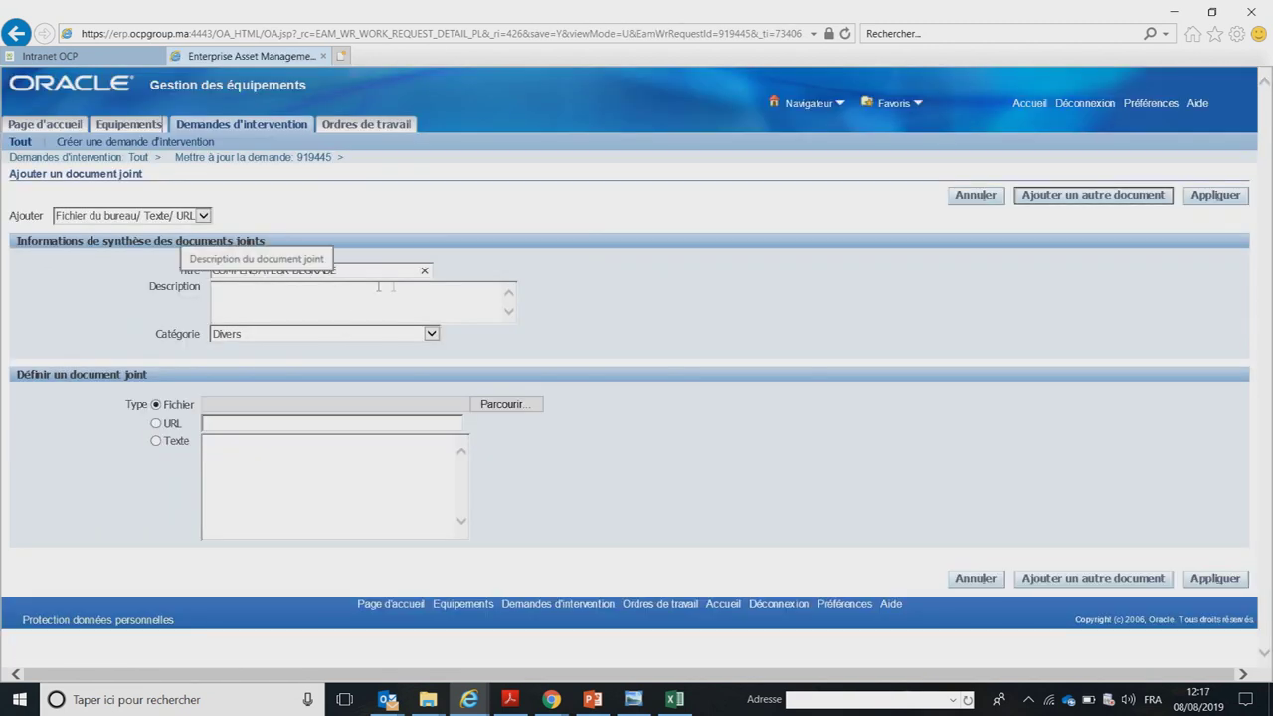
{"action": "left_click", "coordinate": [258, 289]}
{"action": "type", "text": "Dégradation du compensateur DN80 sur la tour de lavage de l'unité AP3/4"}
{"action": "left_click", "coordinate": [431, 334]}
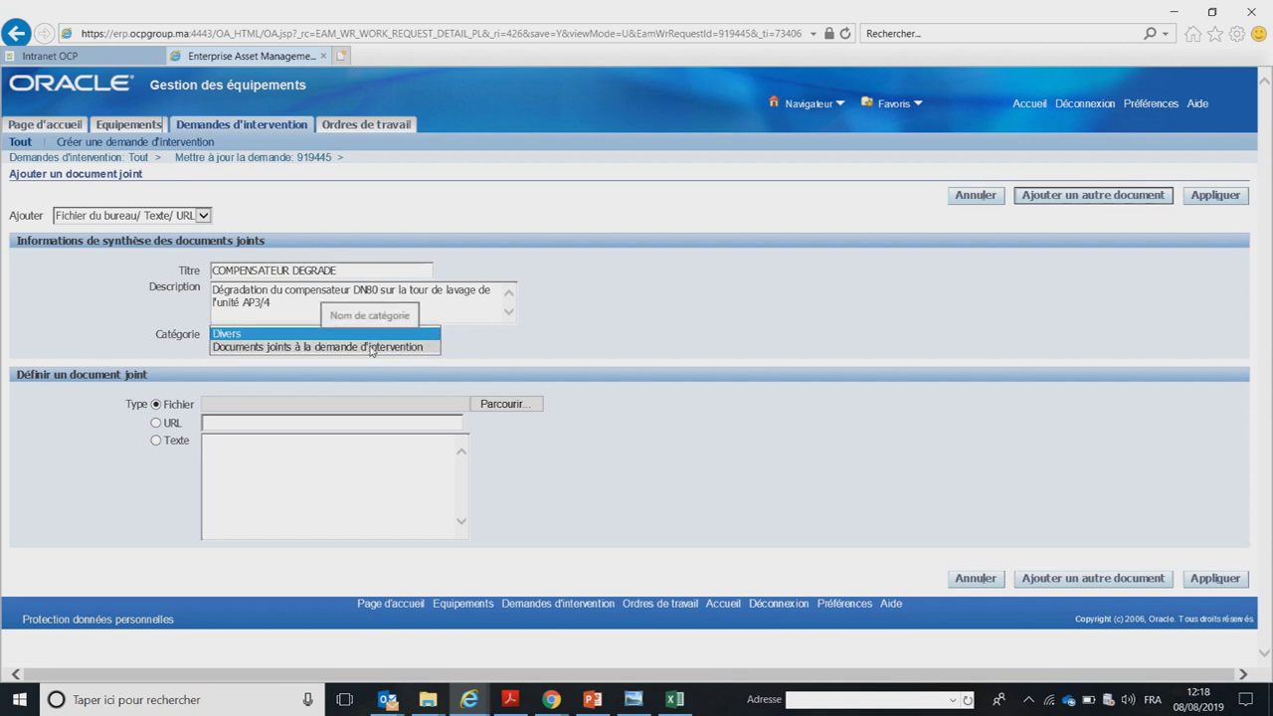
{"action": "left_click", "coordinate": [318, 345]}
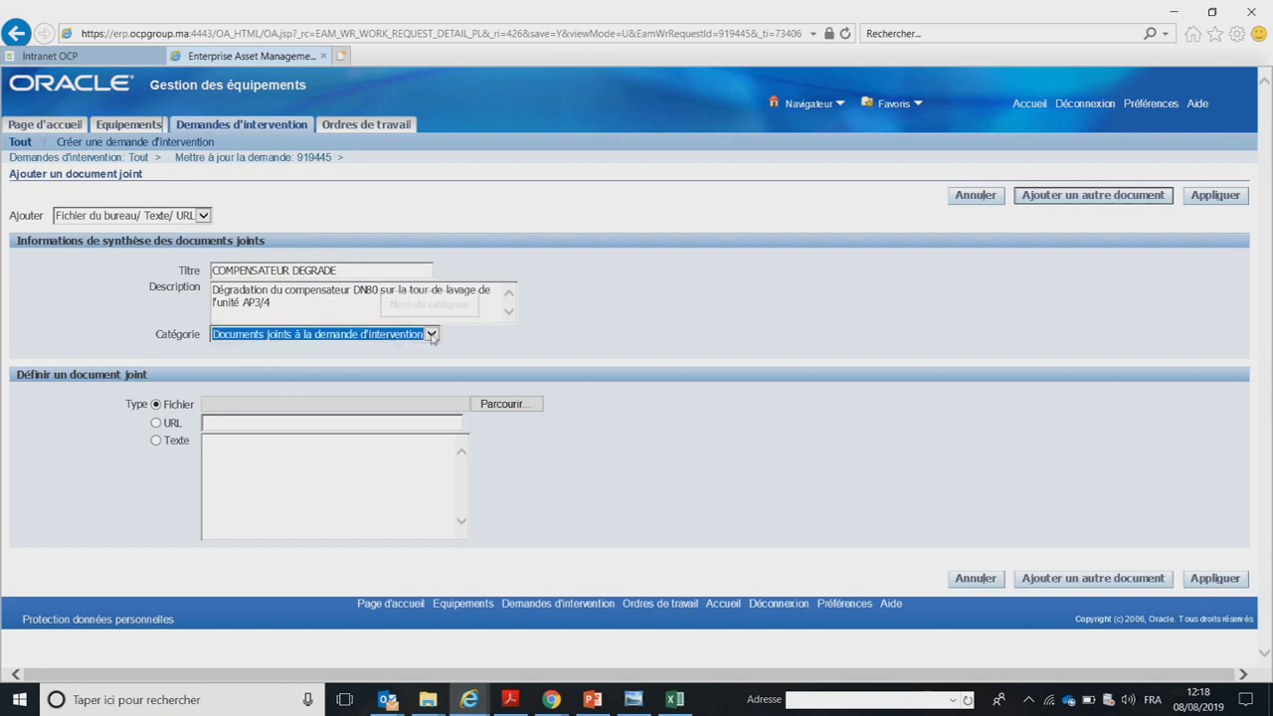
Step: Attach the ANOMALIE COMPENSATEUR DN80 photo file and apply it to request 919445
{"action": "left_click", "coordinate": [489, 404]}
{"action": "scroll", "coordinate": [1021, 140], "scroll_direction": "down", "scroll_amount": 20}
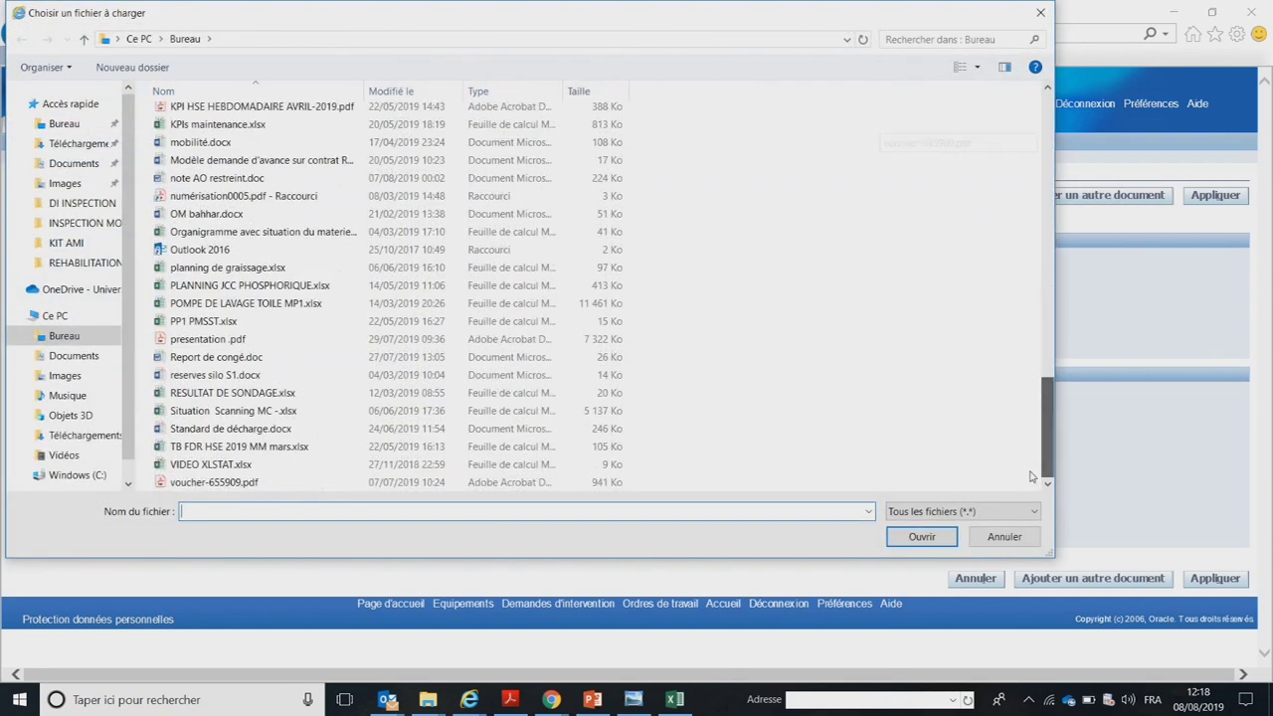
{"action": "scroll", "coordinate": [875, 398], "scroll_direction": "up", "scroll_amount": 15}
{"action": "double_click", "coordinate": [337, 244]}
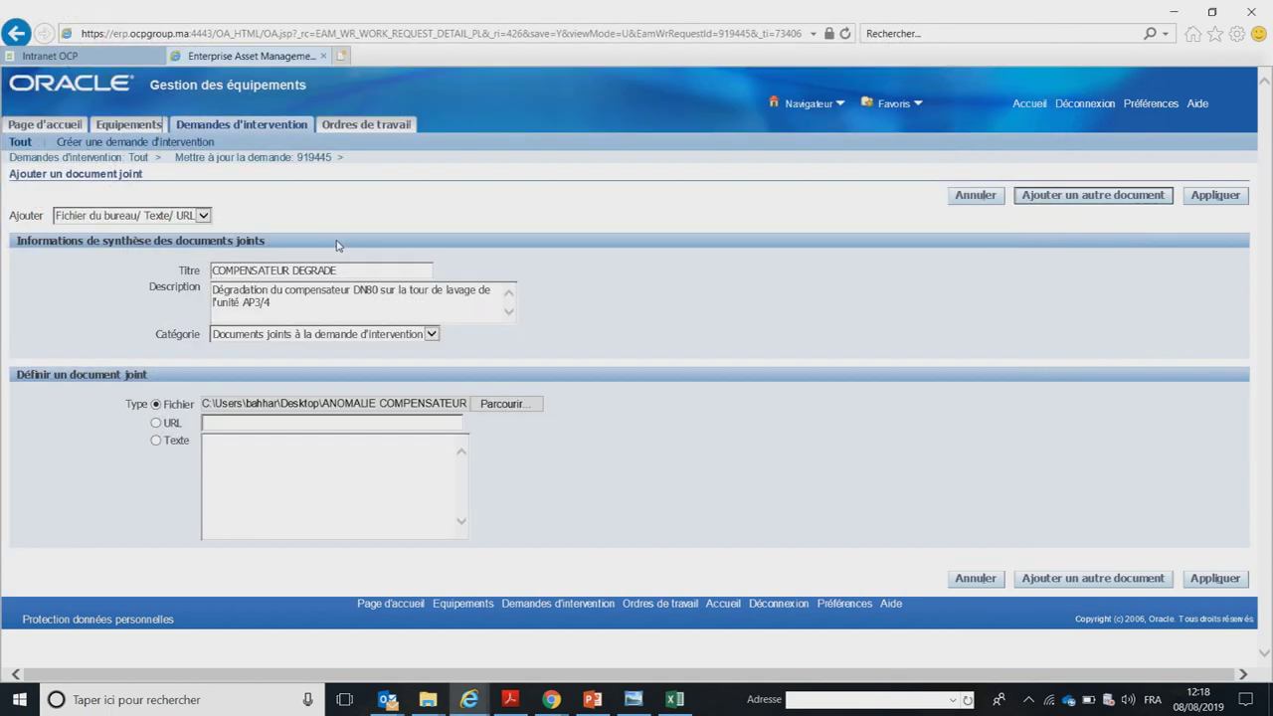
{"action": "left_click", "coordinate": [1196, 578]}
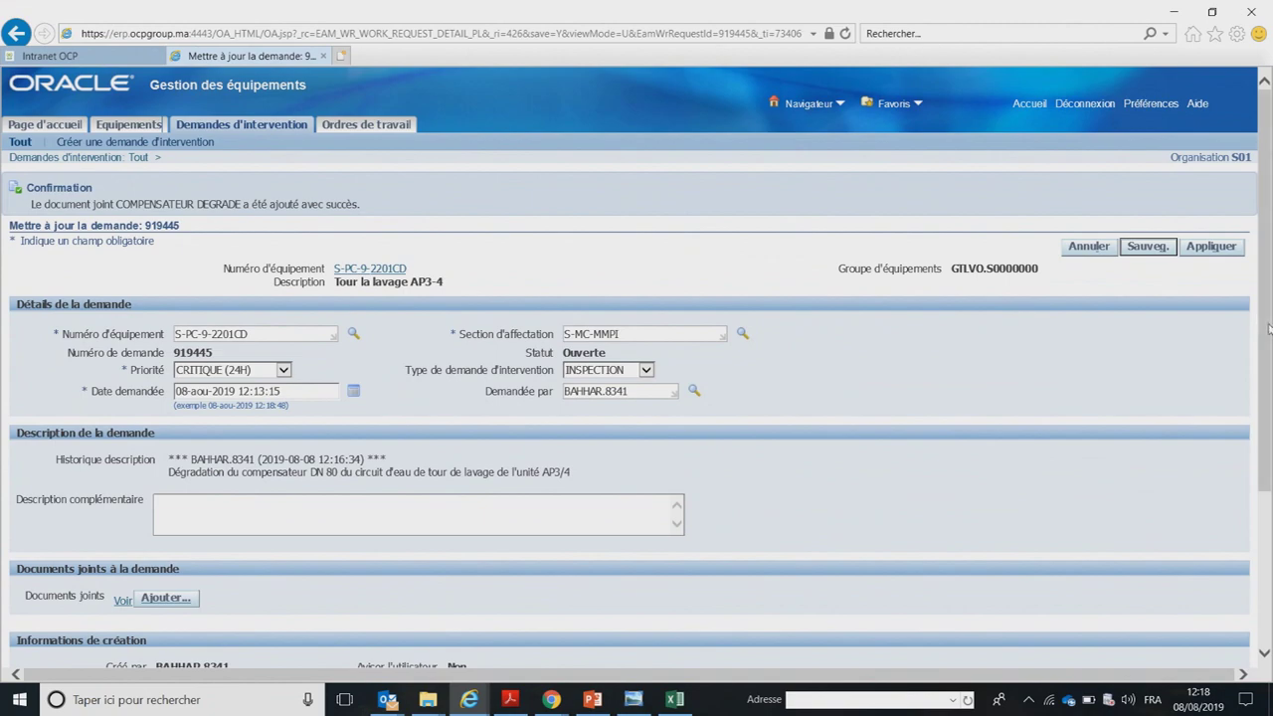
{"action": "left_click_drag", "start_coordinate": [1268, 328], "coordinate": [1269, 348]}
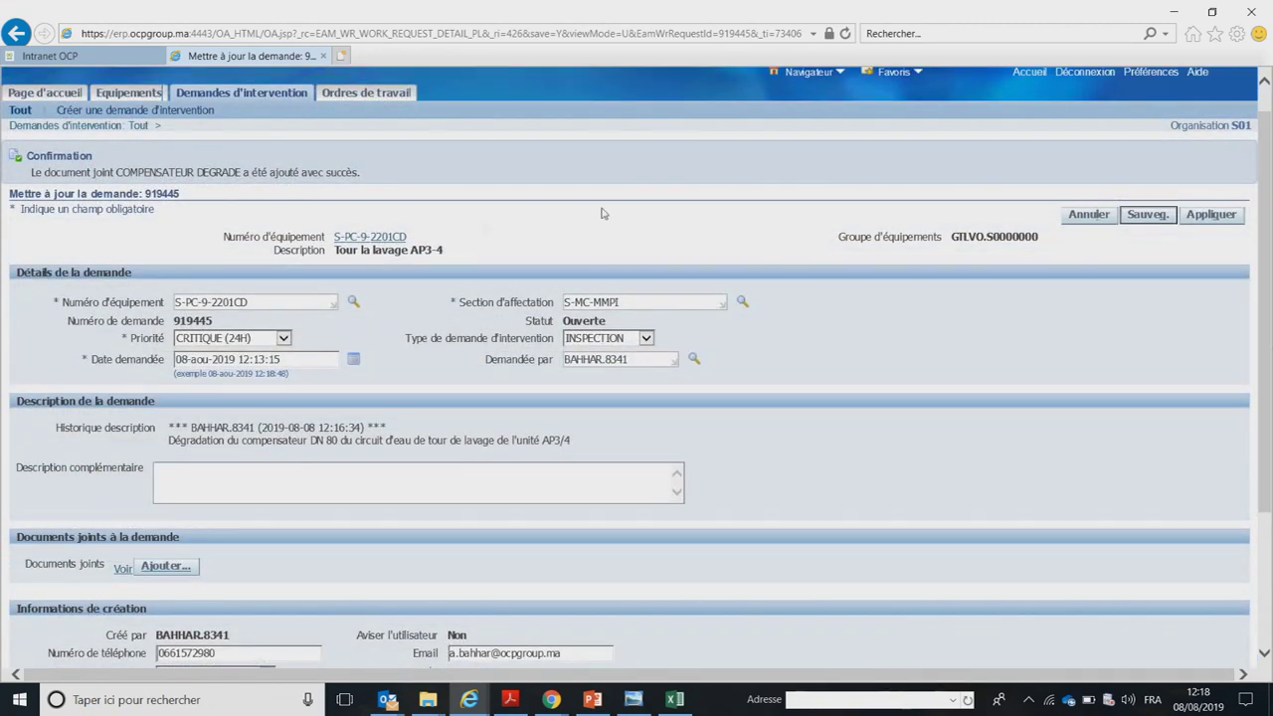
Step: Copy request number 919445 and return to the Demandes d'intervention search page
{"action": "double_click", "coordinate": [163, 193]}
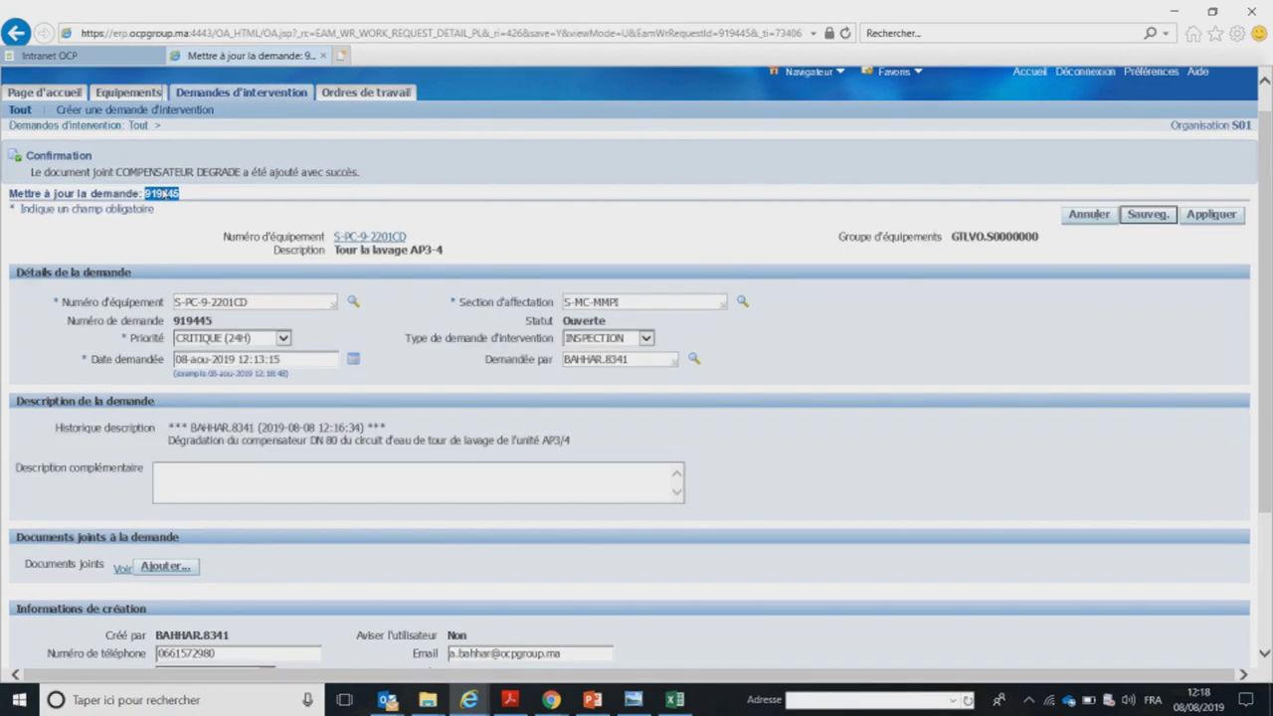
{"action": "left_click", "coordinate": [269, 91]}
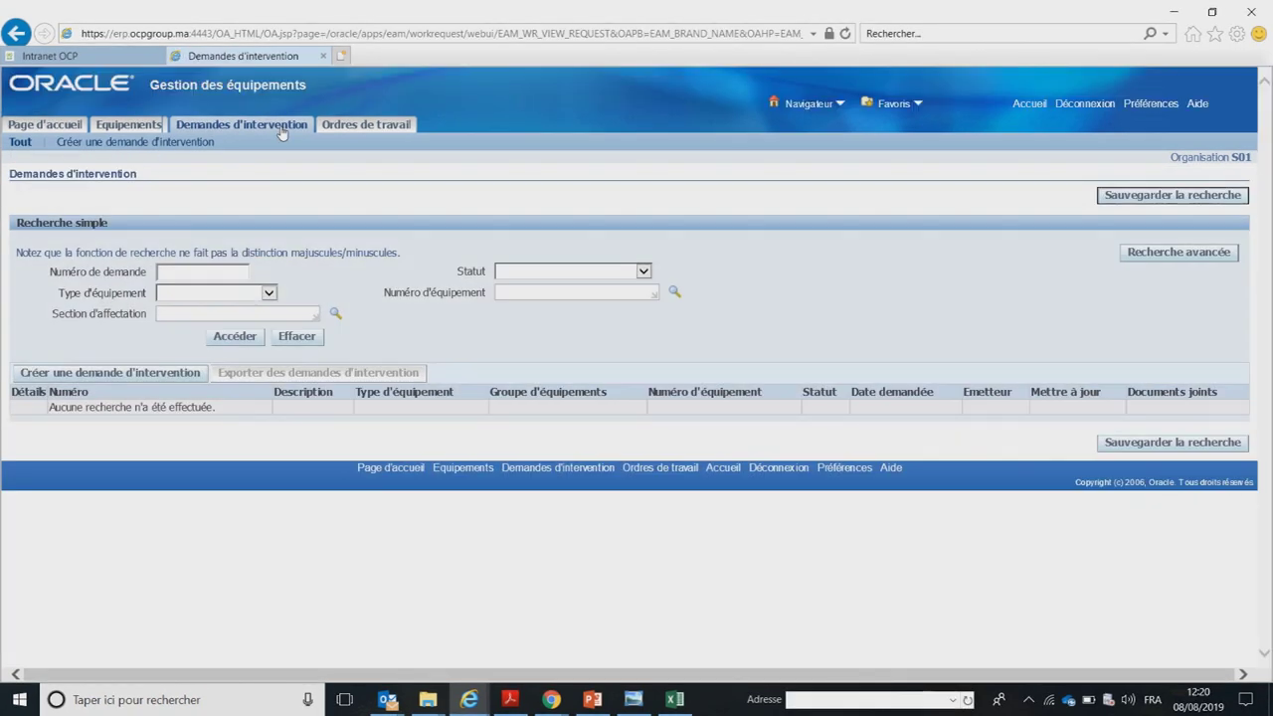
Step: Search for request number 919445
{"action": "right_click", "coordinate": [212, 274]}
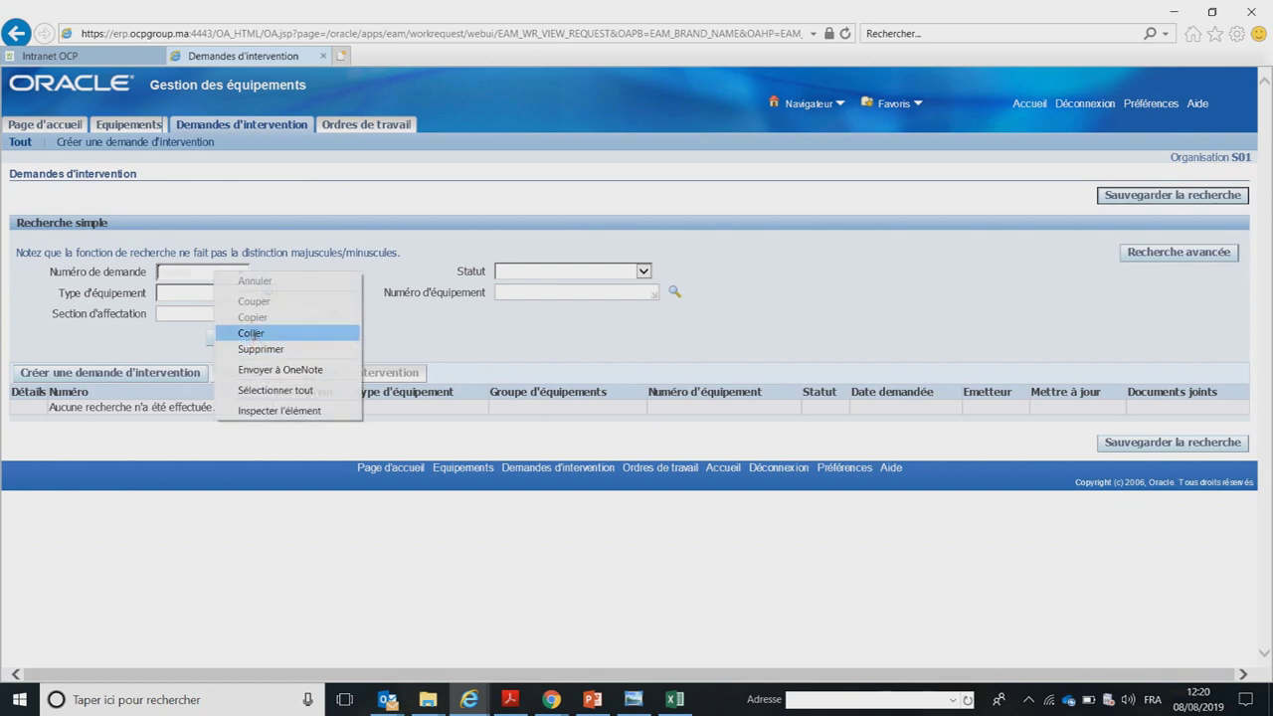
{"action": "left_click", "coordinate": [239, 332]}
{"action": "left_click", "coordinate": [255, 339]}
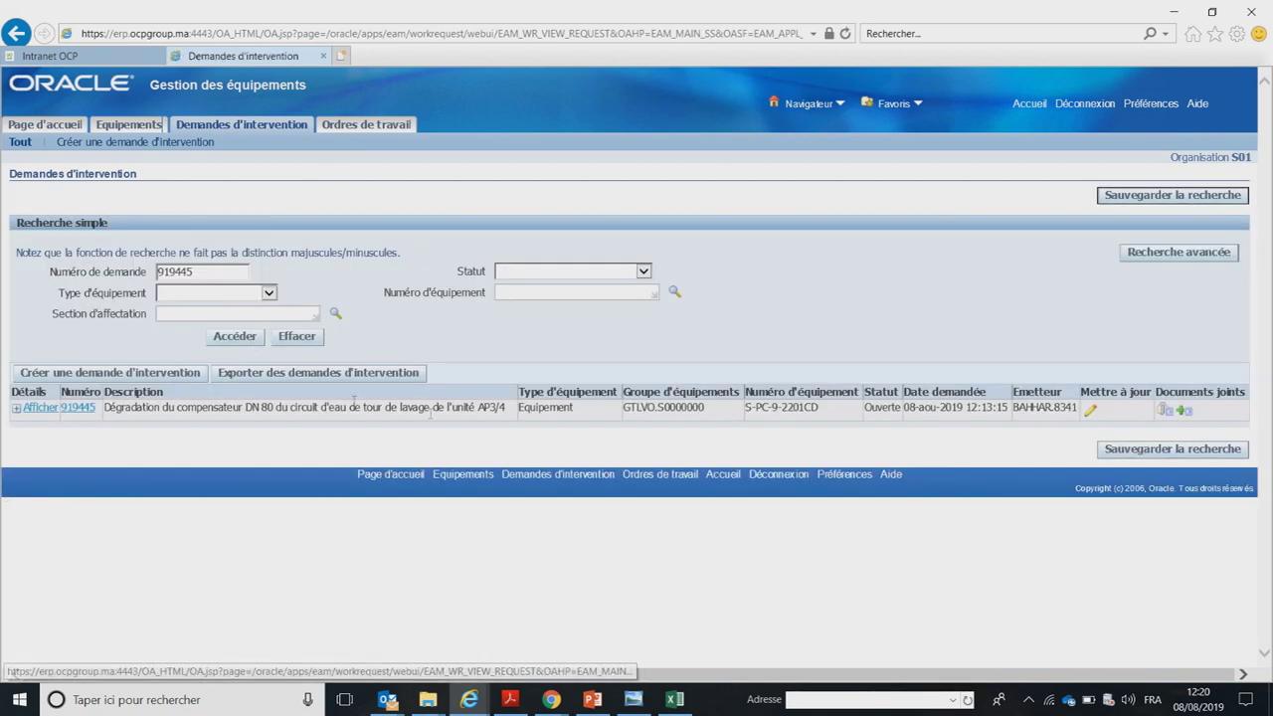
Step: Open the COMPENSATEUR DEGRADE photo attached to request 919445
{"action": "left_click", "coordinate": [18, 409]}
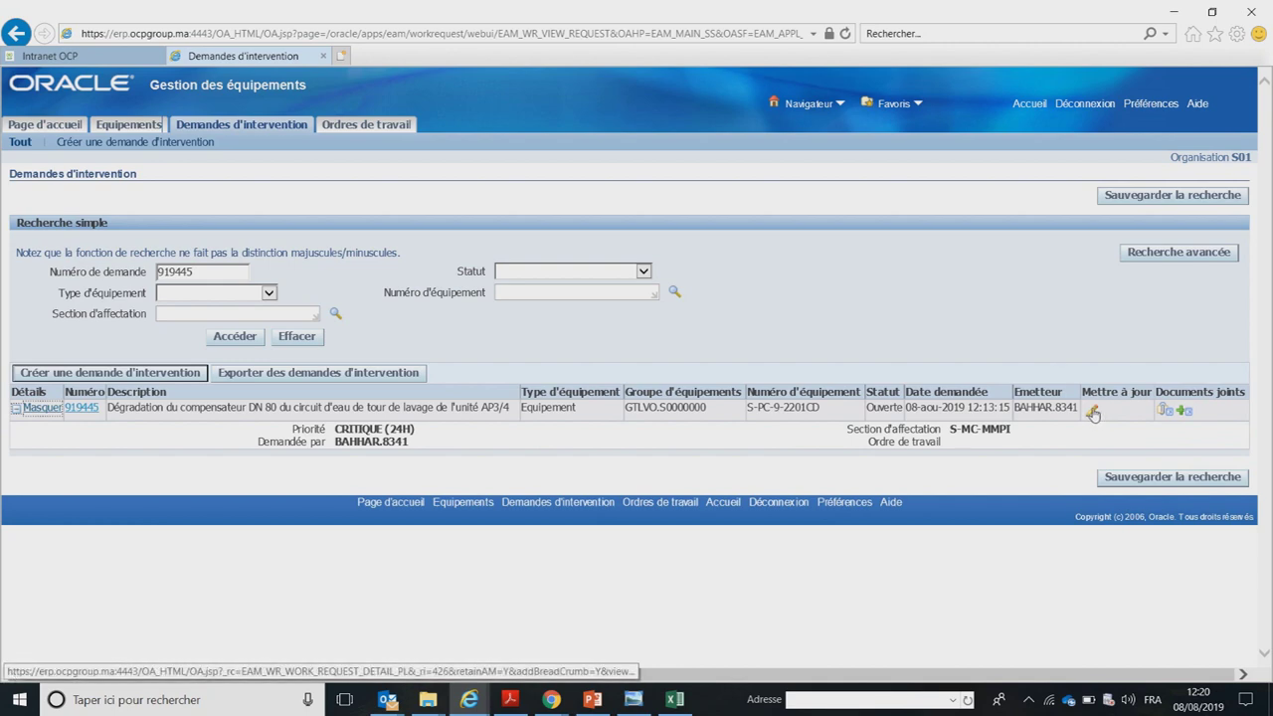
{"action": "left_click", "coordinate": [1170, 417]}
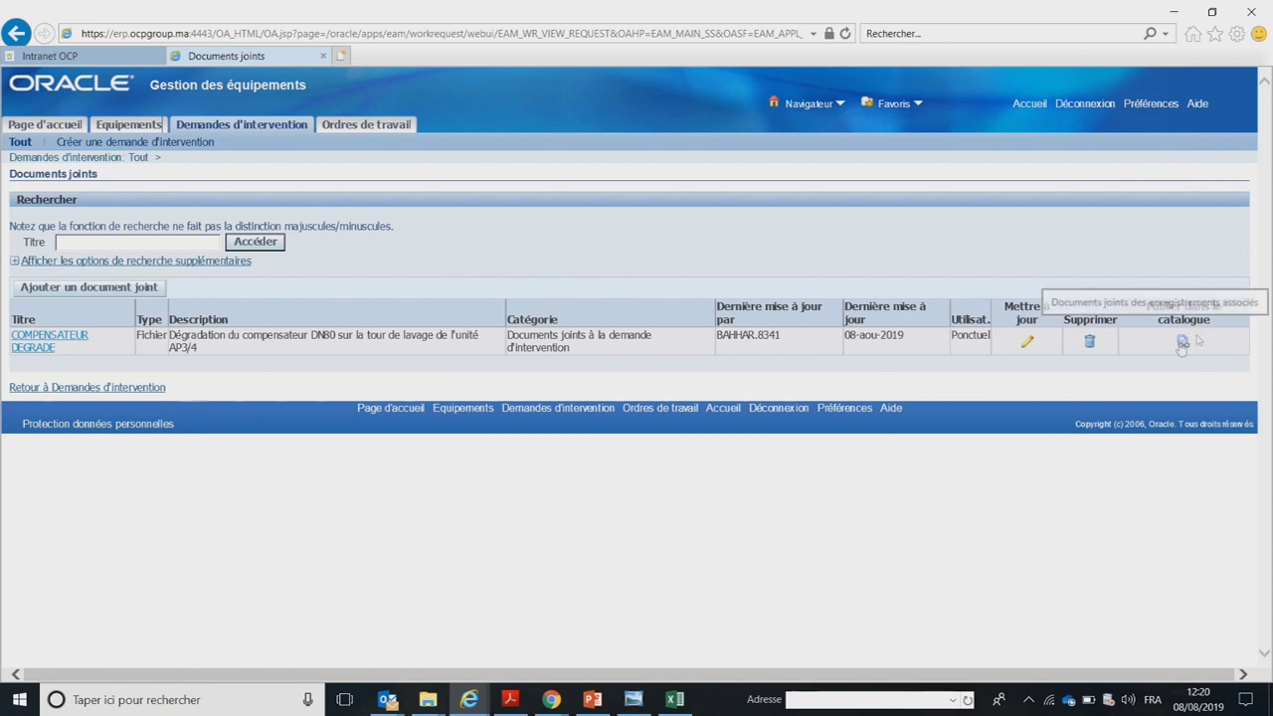
{"action": "left_click", "coordinate": [26, 344]}
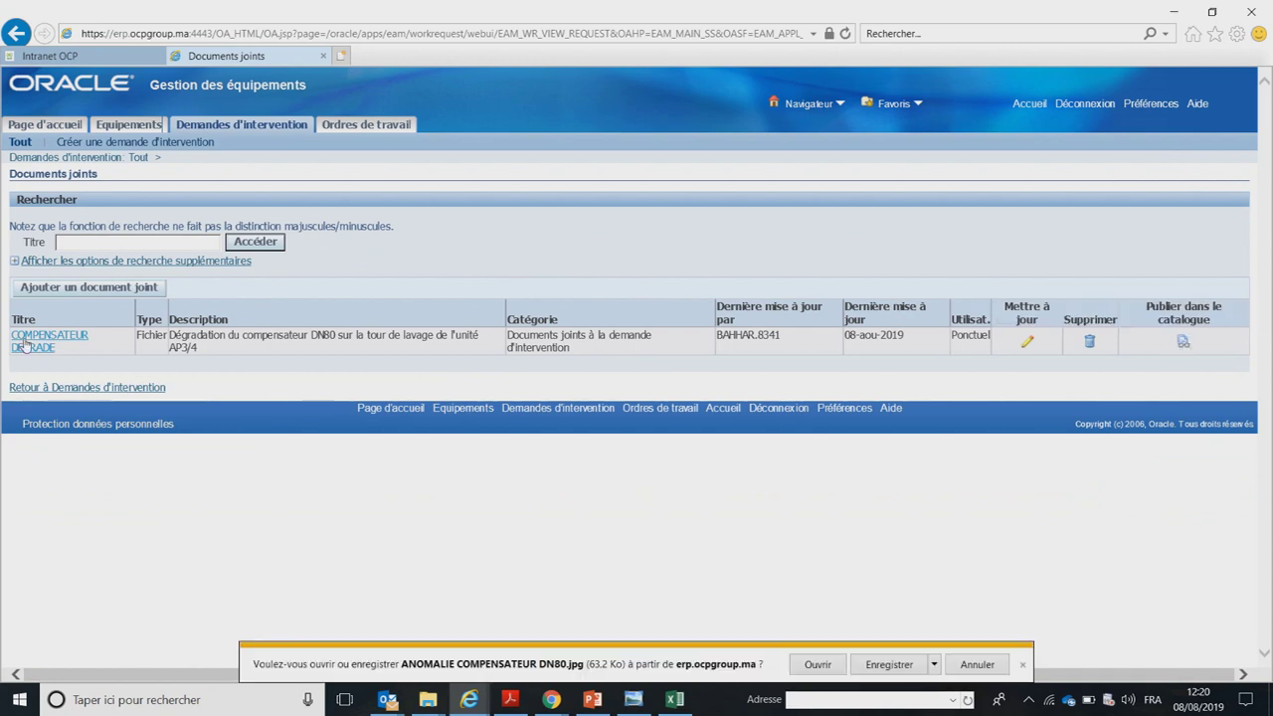
{"action": "left_click", "coordinate": [817, 665]}
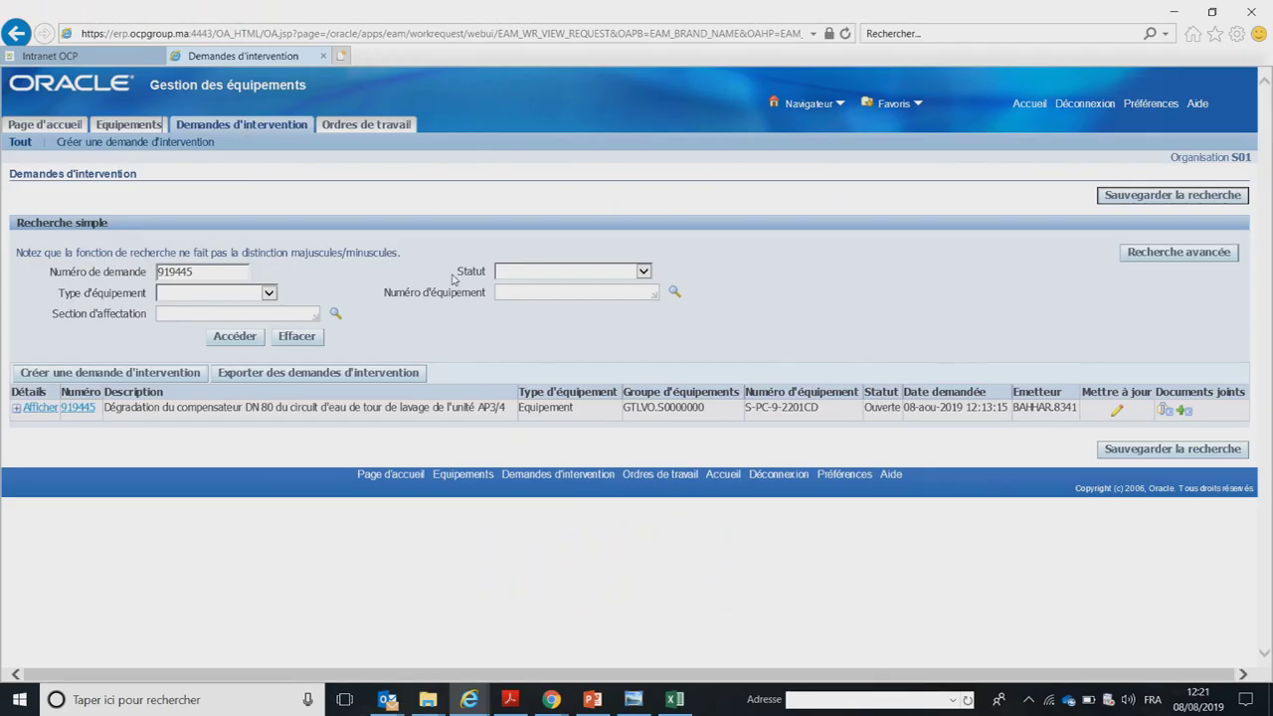